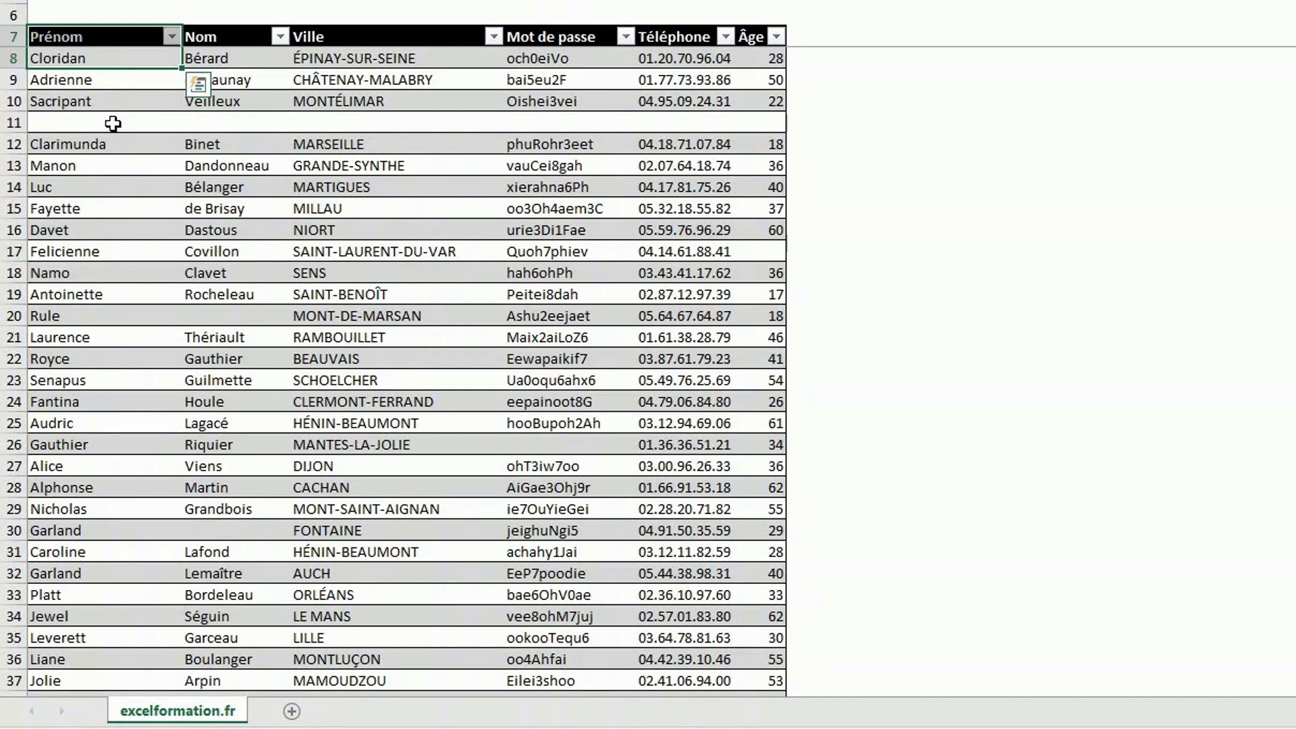
Step: Examine the empty row 11 and the blank cells scattered through the last rows of the table
click(112, 122)
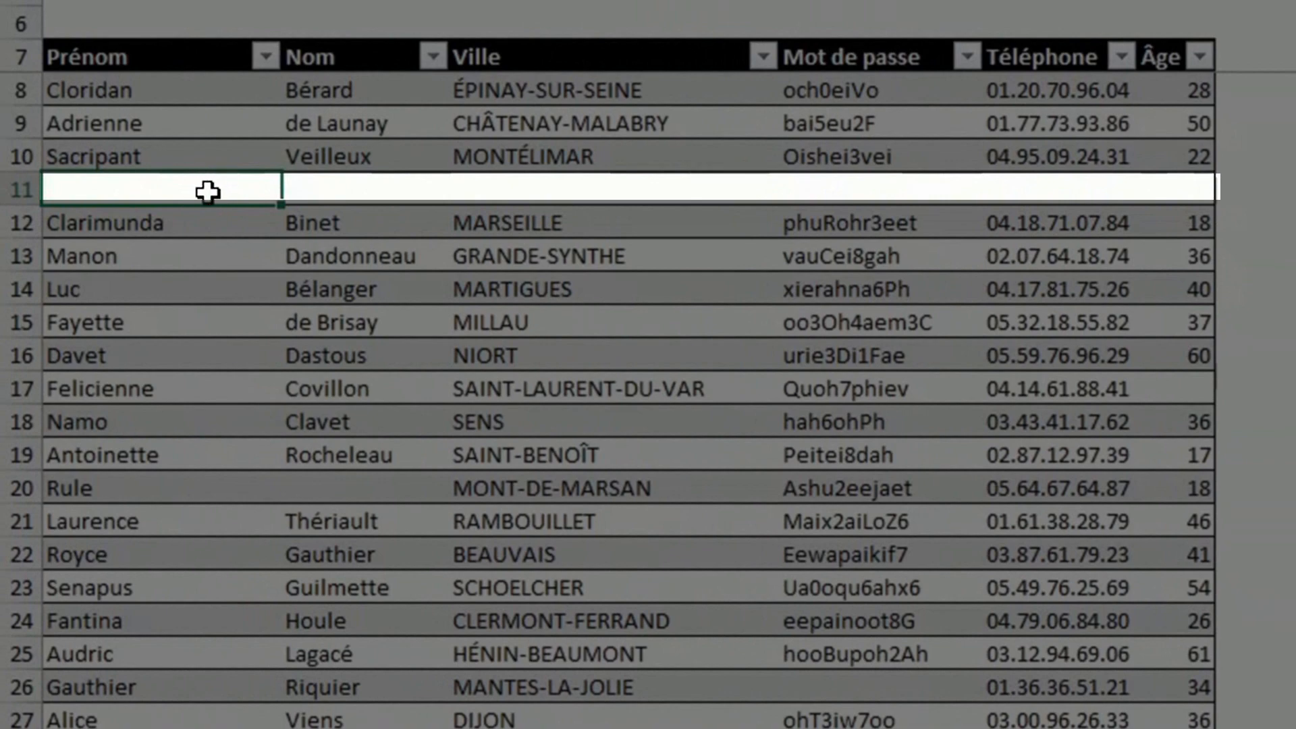
drag(208, 193, 1180, 197)
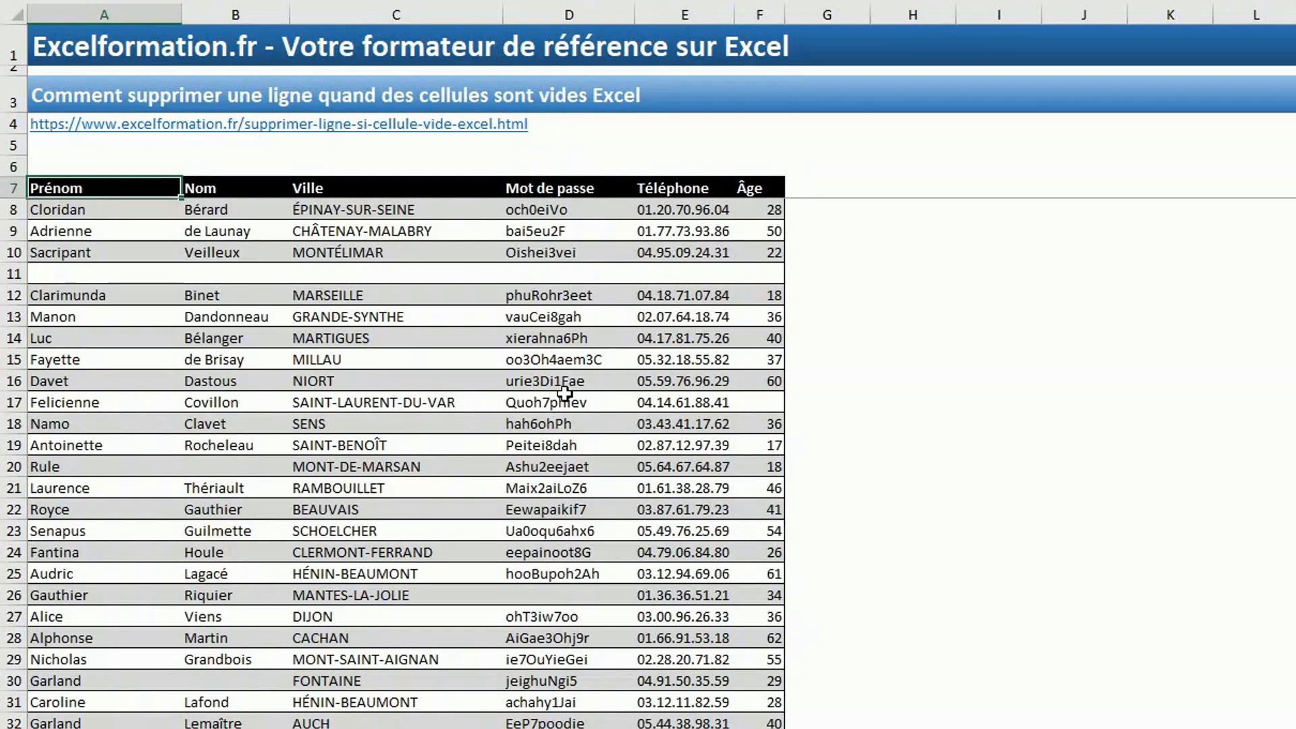
click(659, 403)
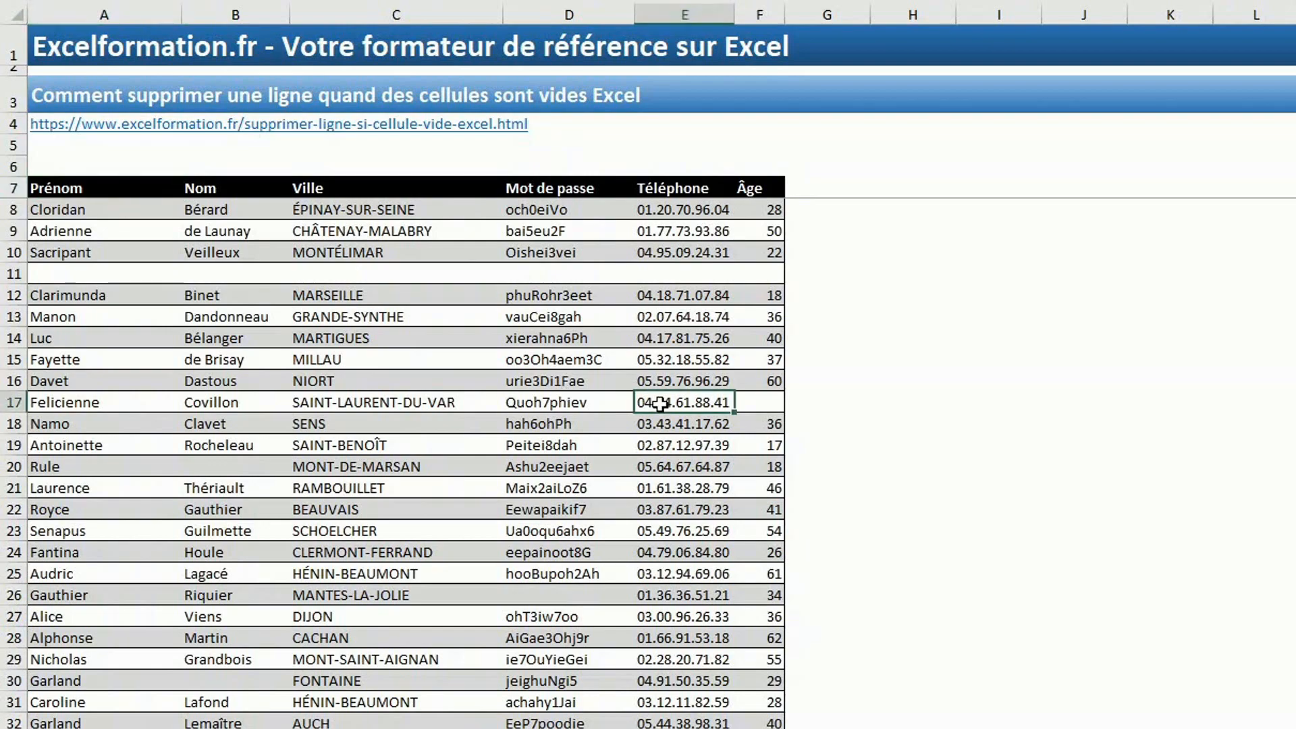
key(ctrl+End)
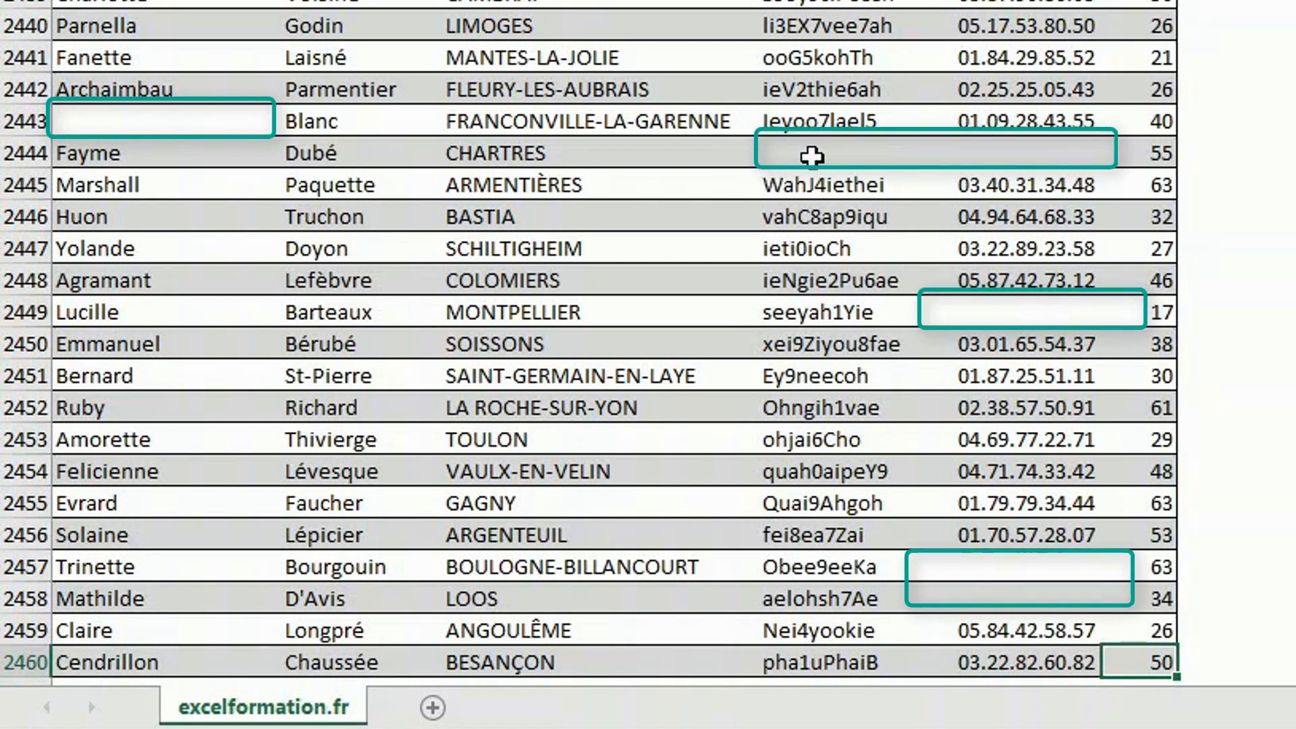
click(892, 159)
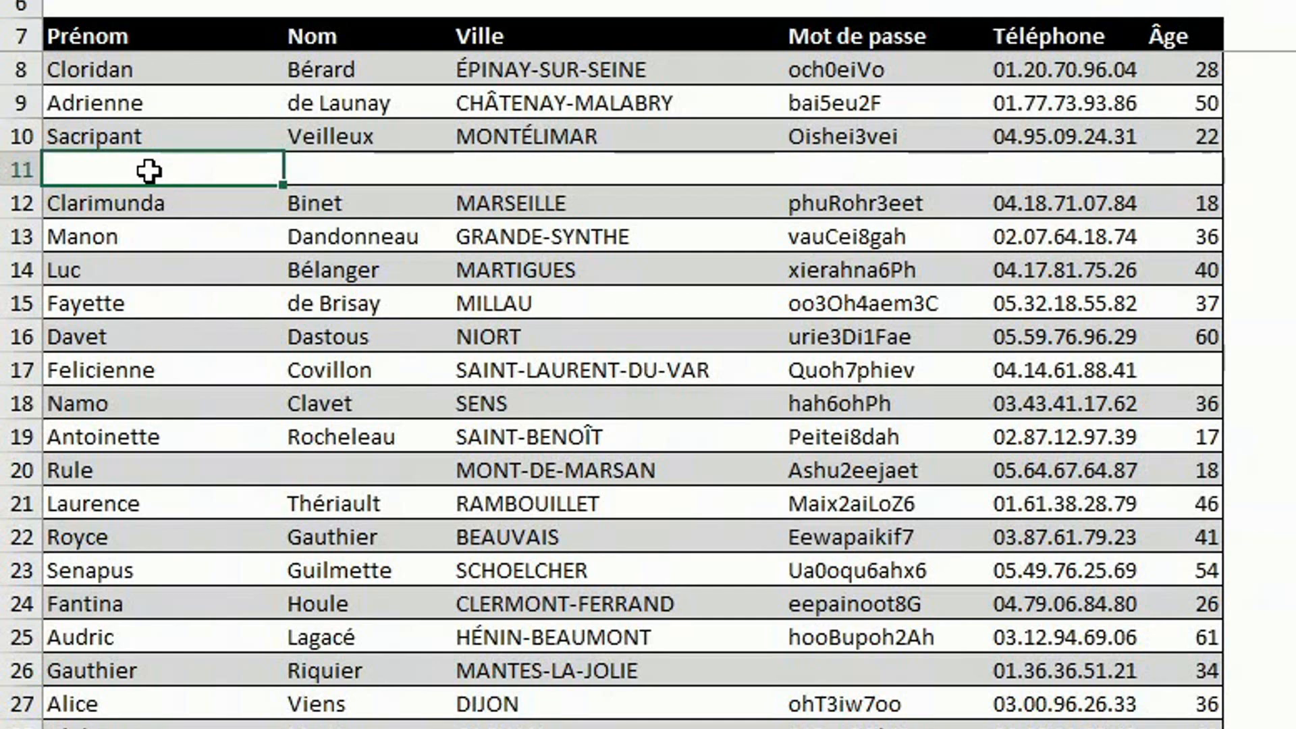
Step: Extend a selection by hand from the Prénom header down through the column's data
click(136, 27)
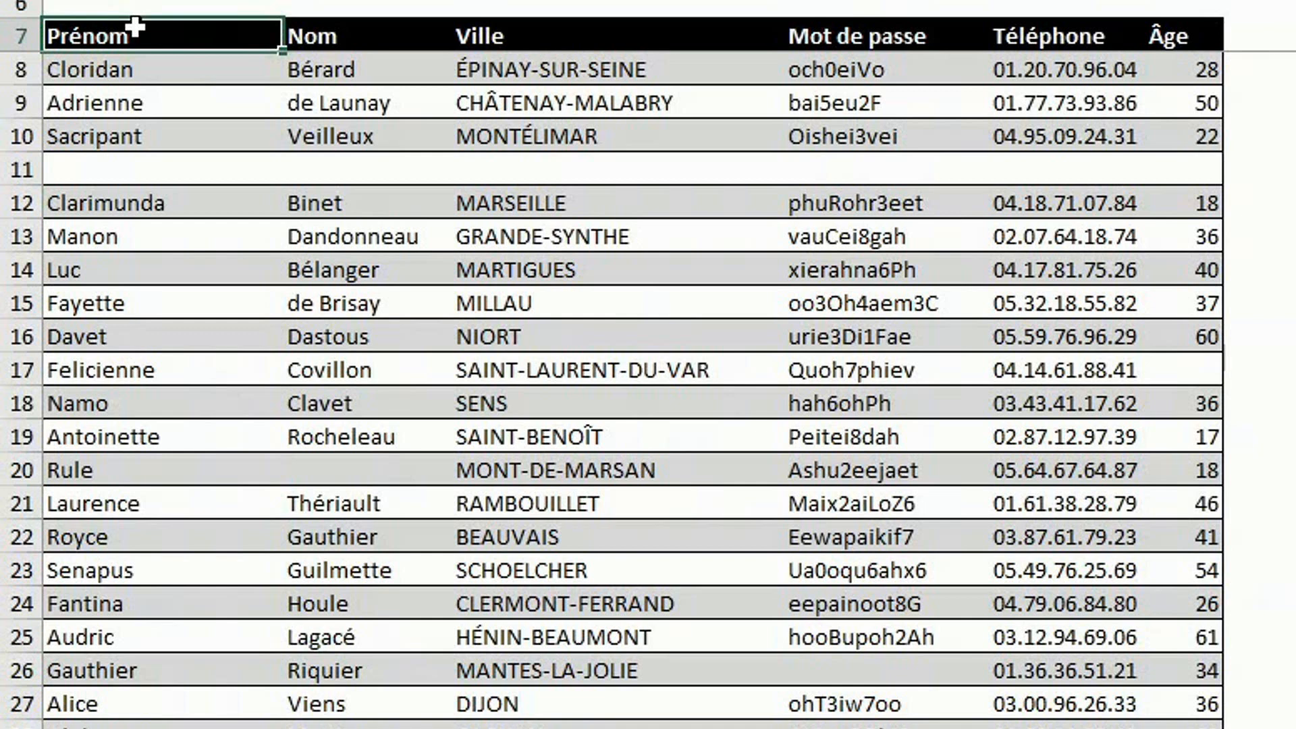
drag(135, 27, 118, 509)
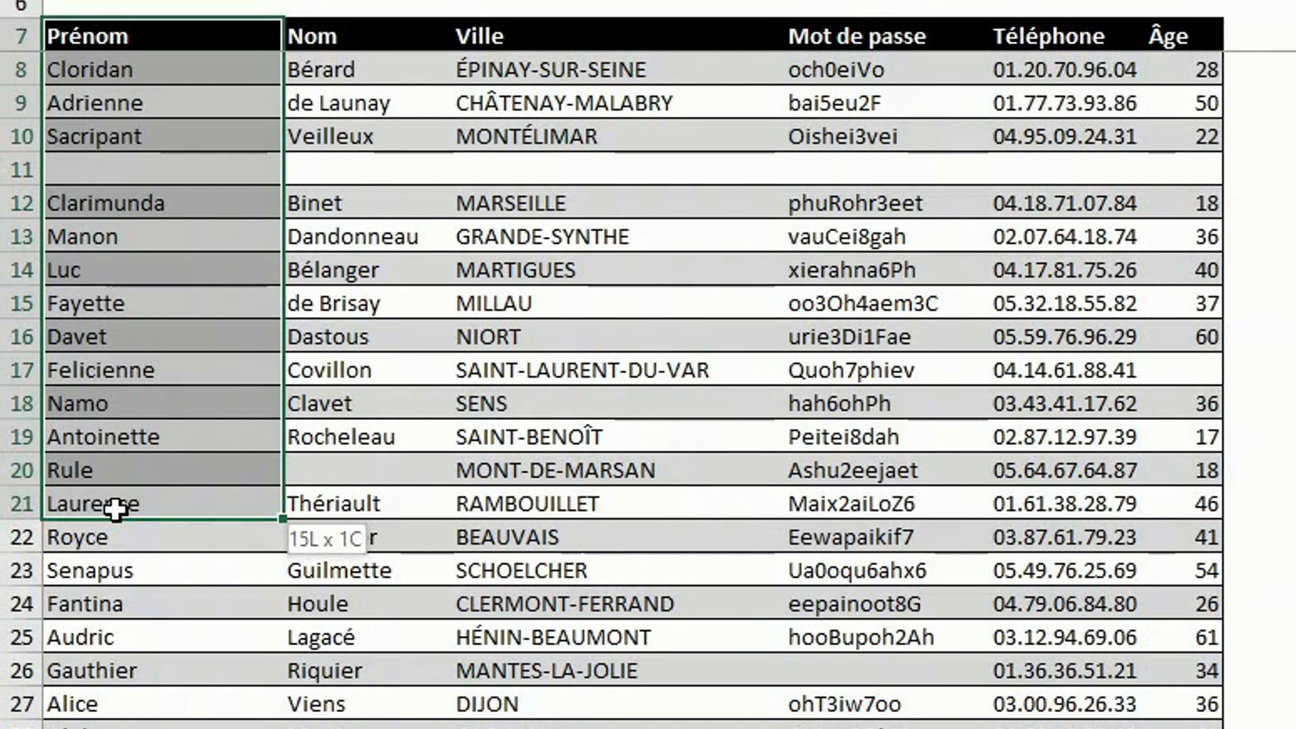
drag(114, 510, 114, 728)
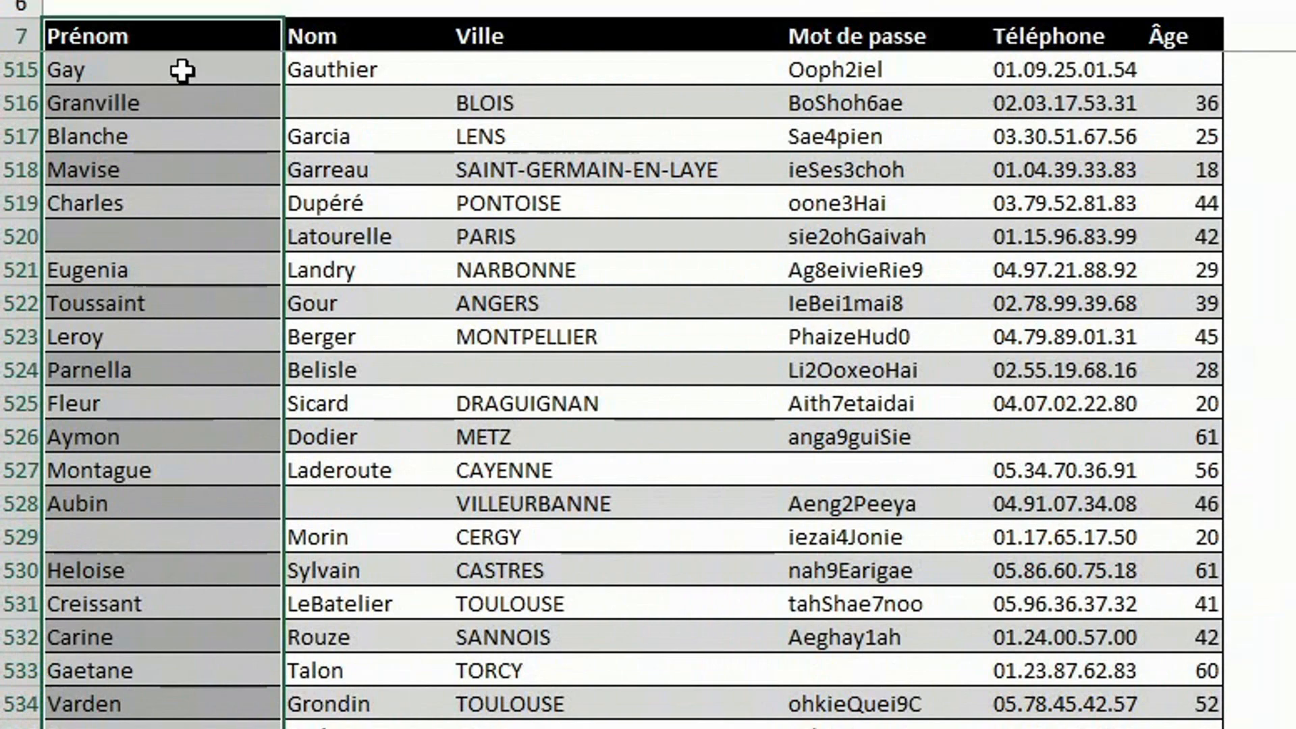
Step: Select the table from the Prénom header to its last cell and reduce the selection to the Prénom column only
click(187, 40)
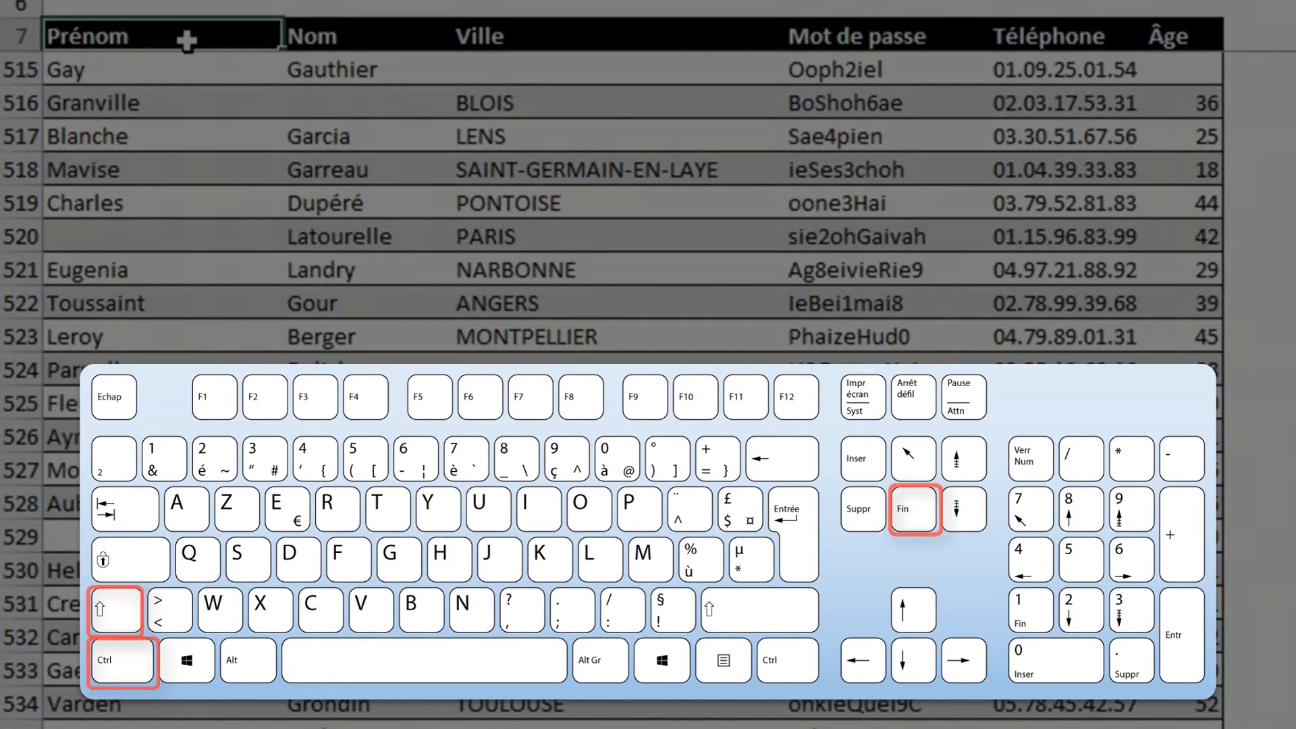
key(ctrl+shift+End)
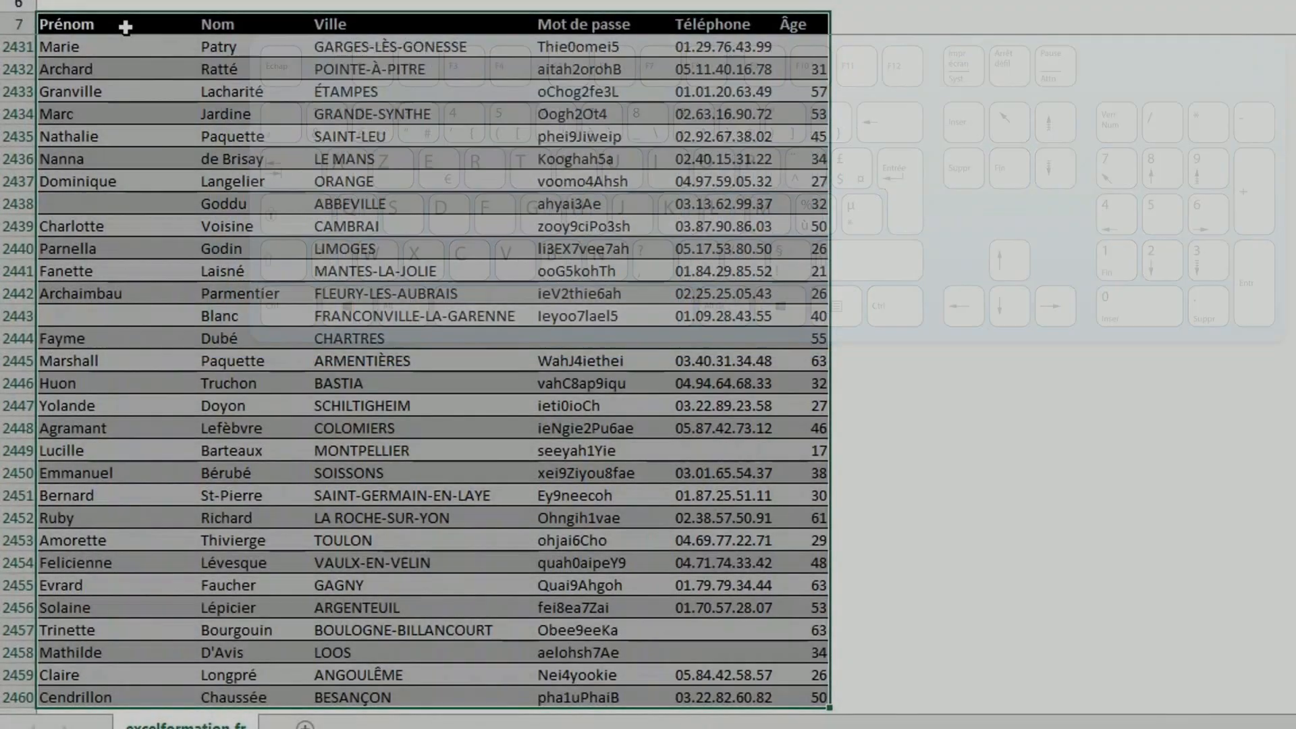
key(shift+Left)
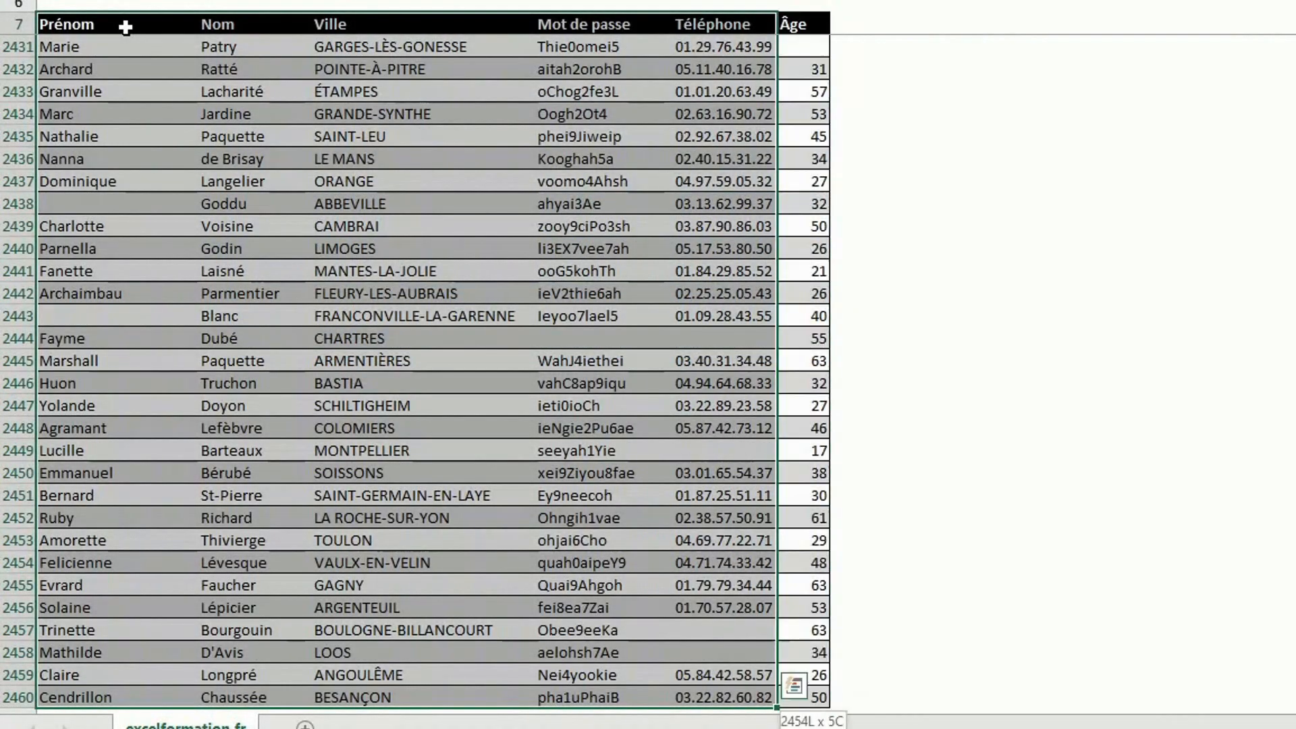
key(shift+Left)
key(shift+Left)
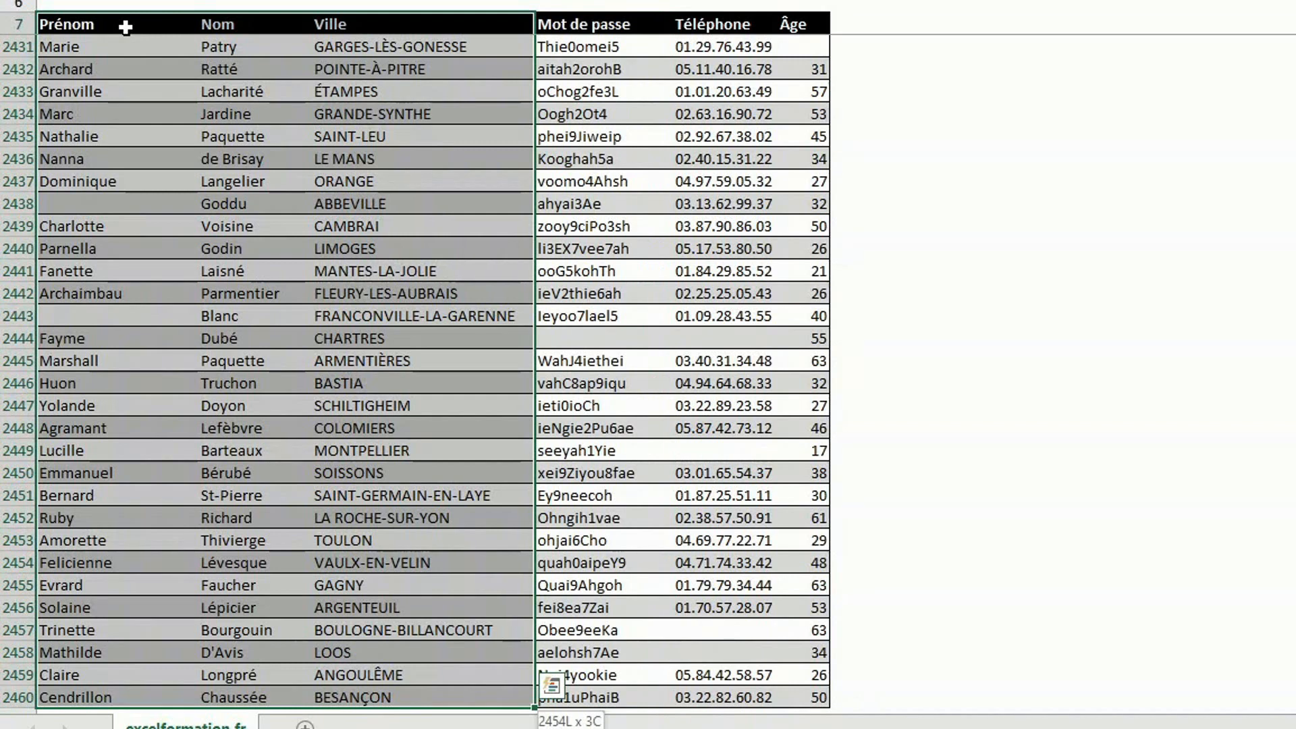
key(shift+Left)
key(shift+Left)
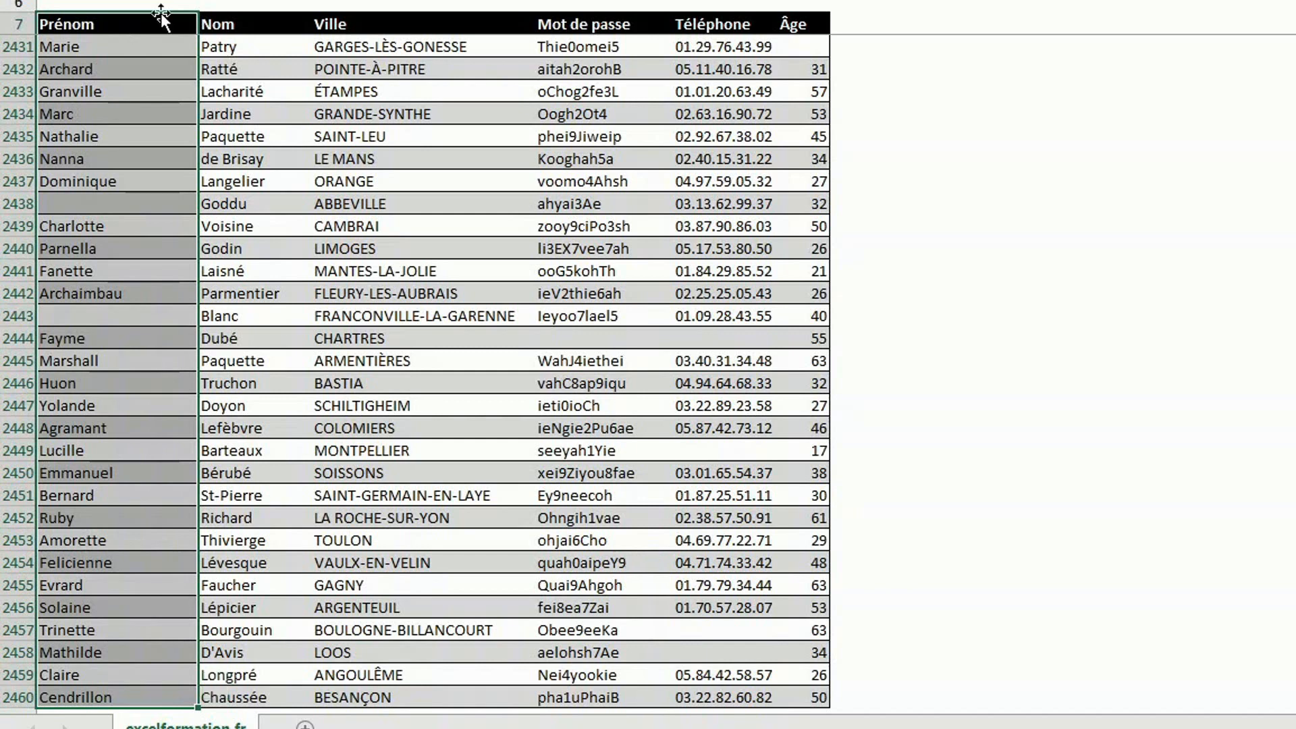
Step: Select from the Ville header to the end of the table and narrow the selection to the Ville column
click(369, 23)
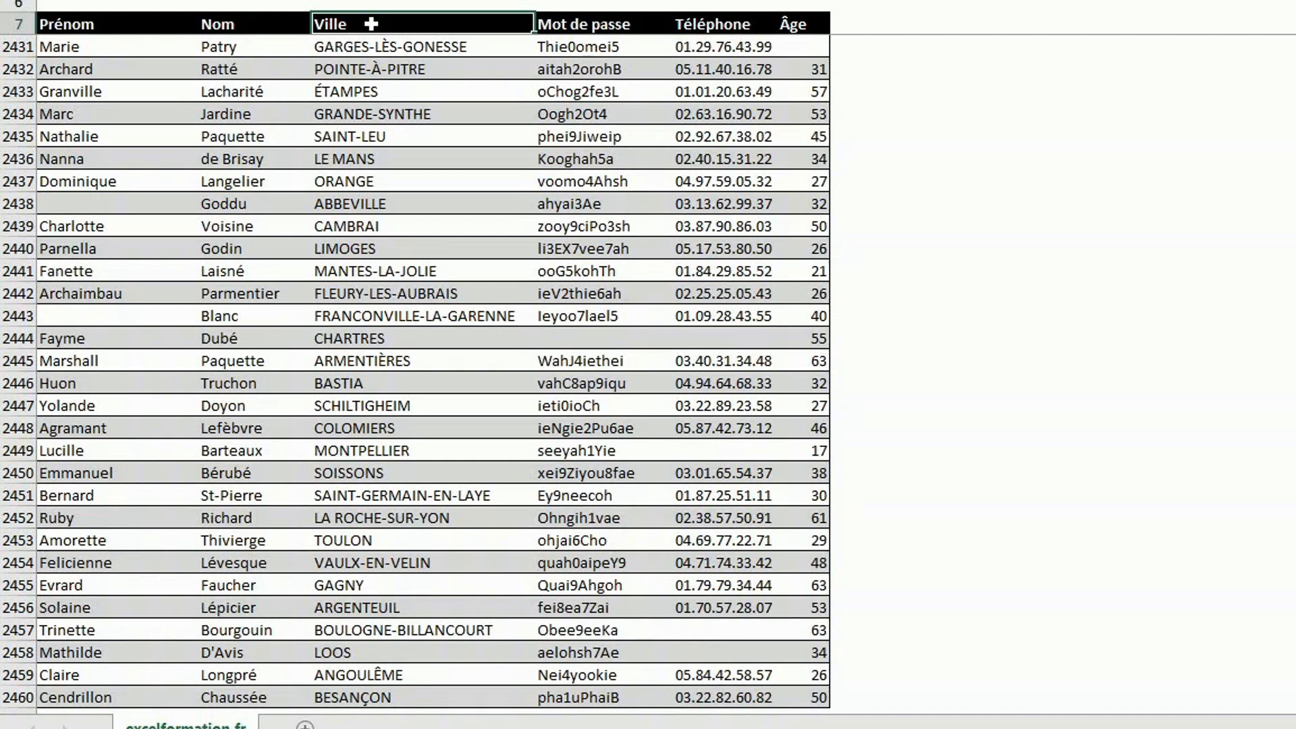
key(ctrl+shift+End)
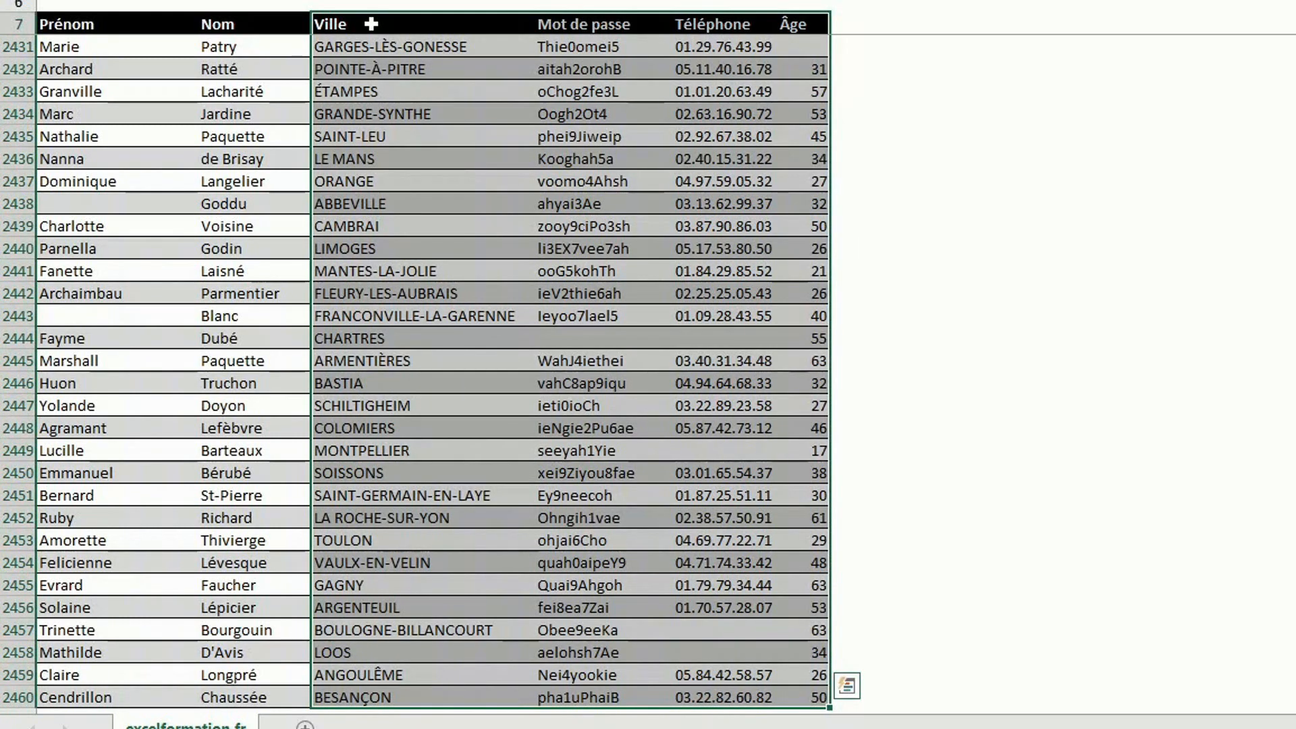
key(shift+Left)
key(shift+Left)
key(shift+Left)
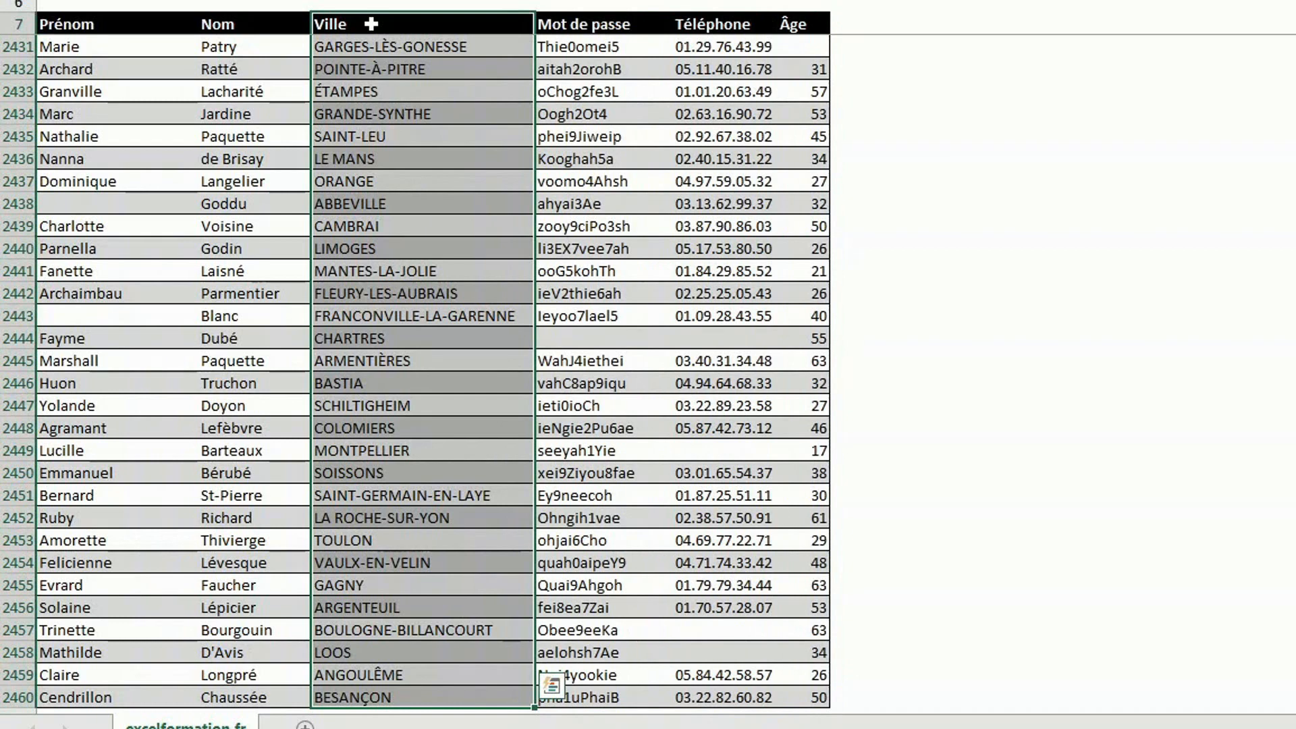
Step: Select only the blank cells (Cellules vides) in the Prénom column
click(93, 25)
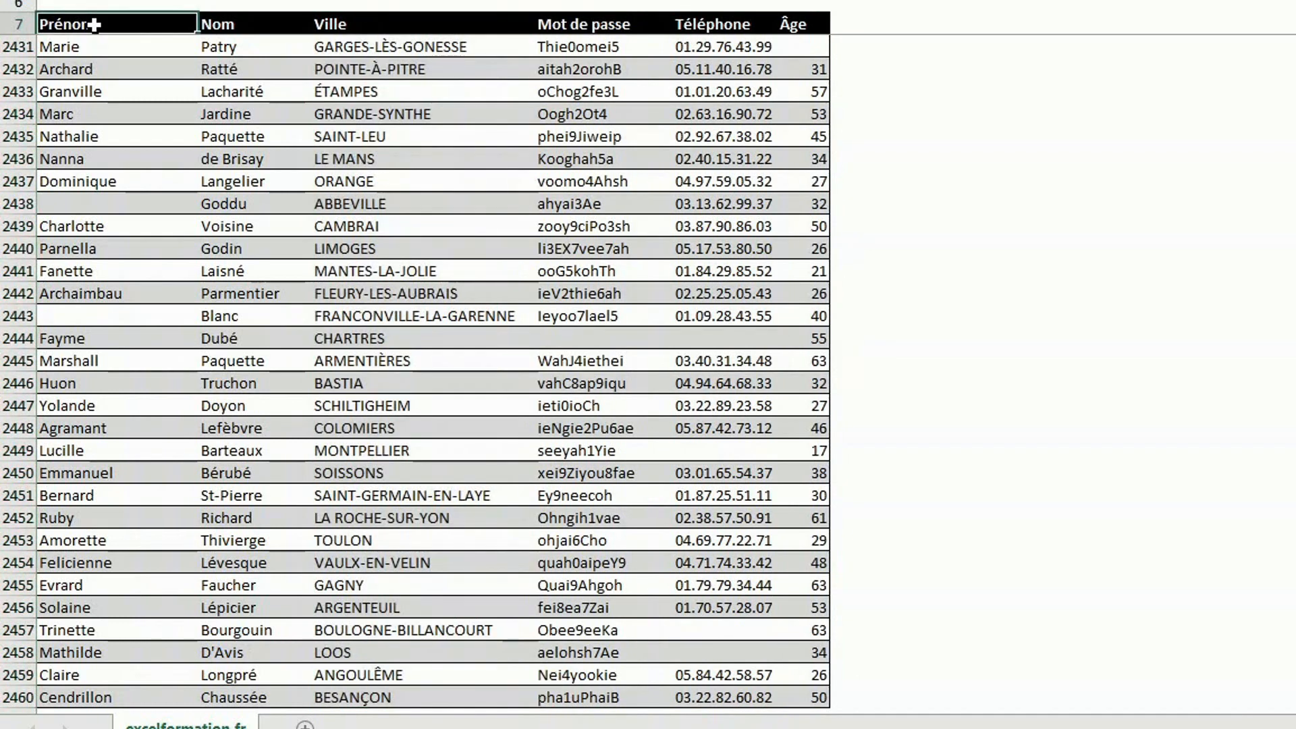
key(ctrl+space)
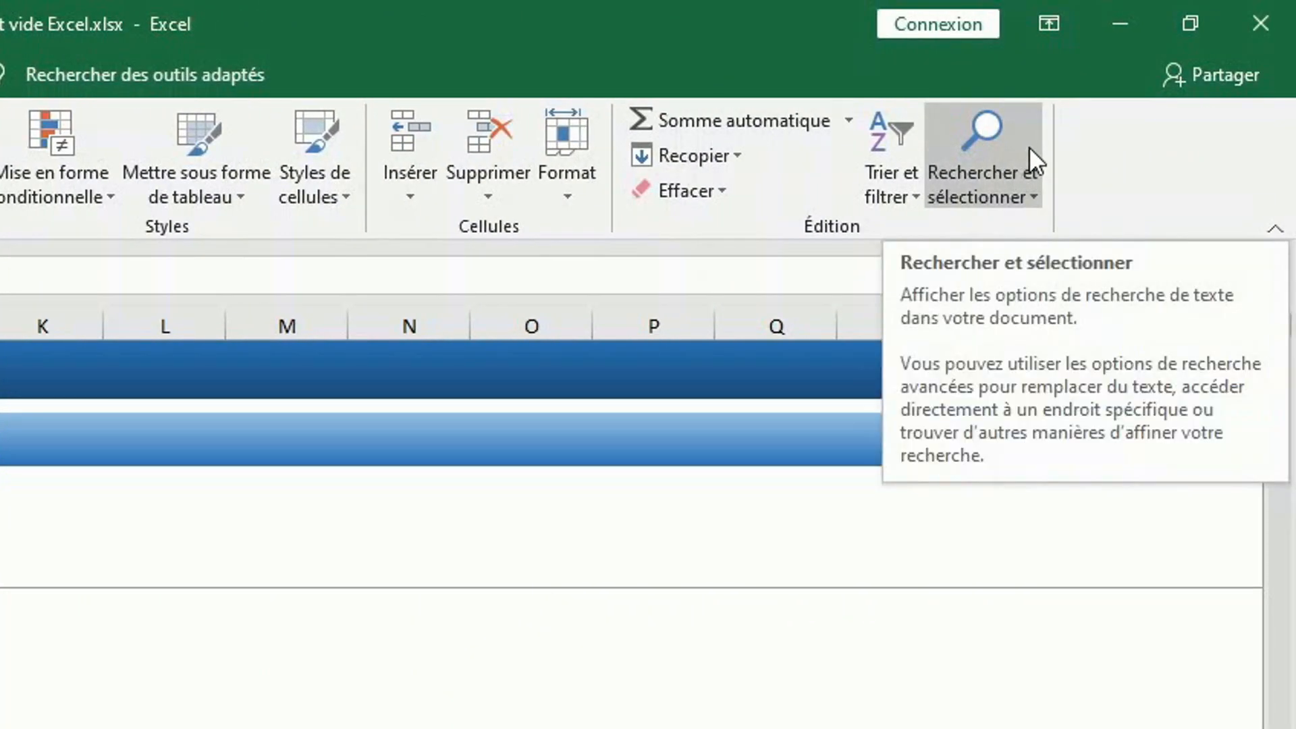
click(1028, 147)
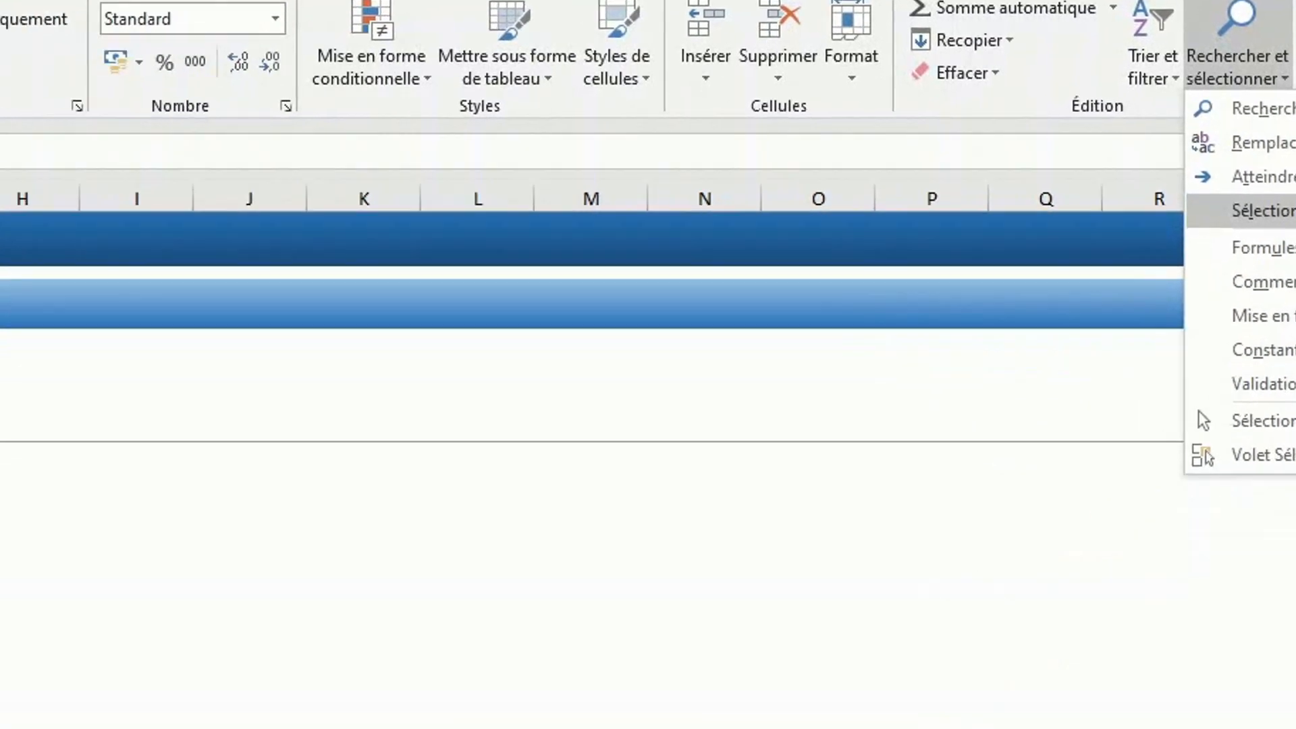
click(1053, 337)
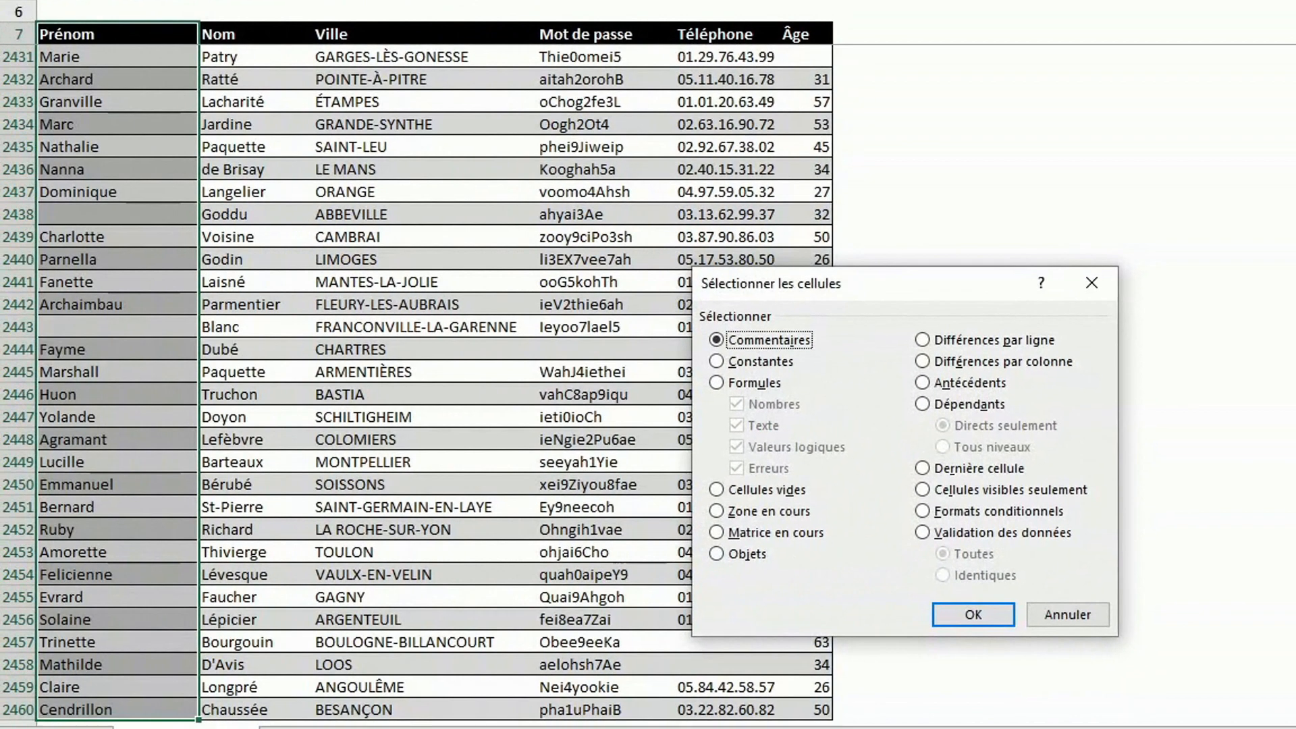
click(770, 491)
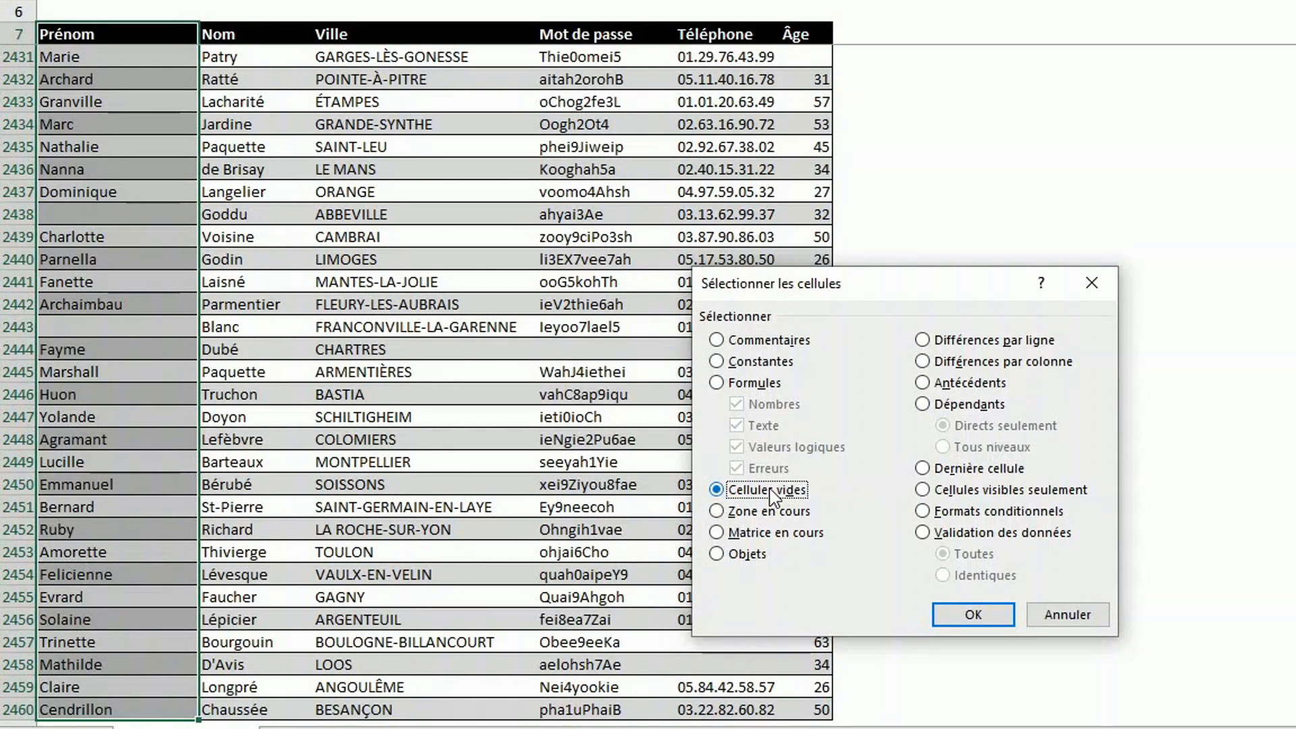
click(972, 615)
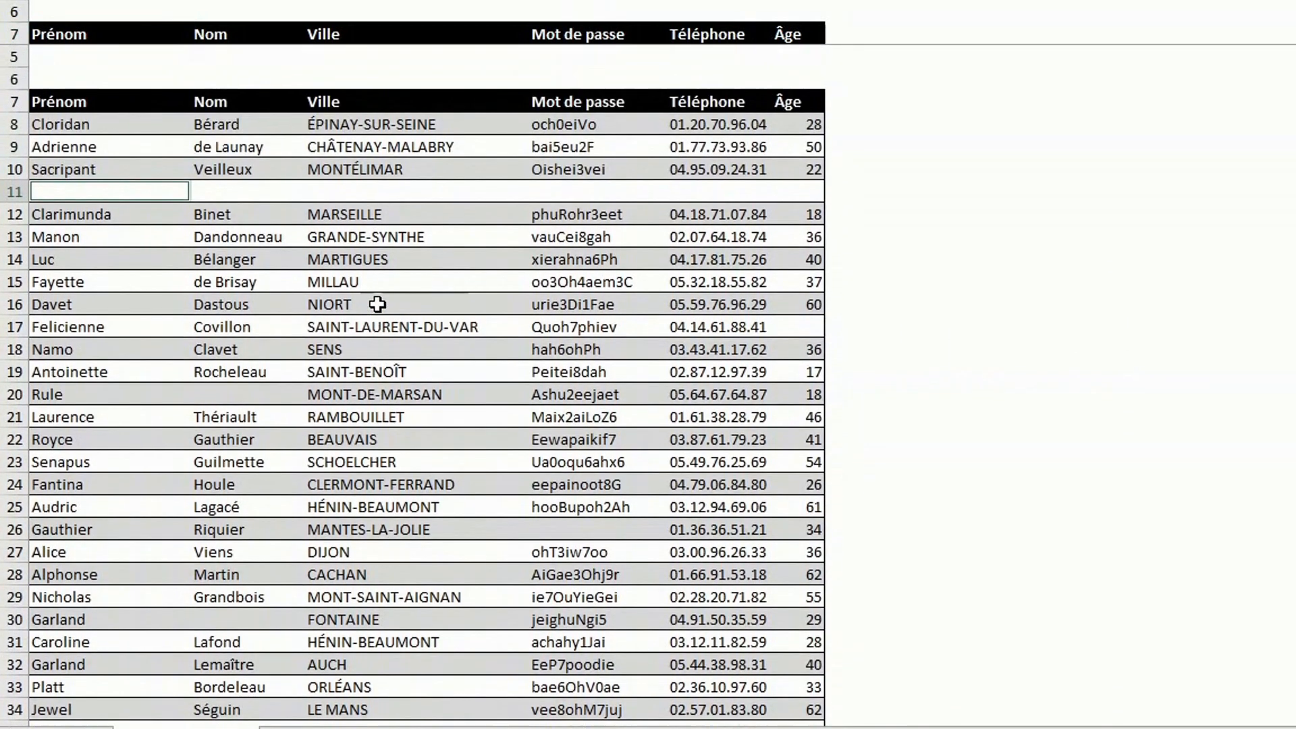
Step: Review the selected blank Prénom cells and delete the sheet rows that contain them
scroll(376, 304, down, 7)
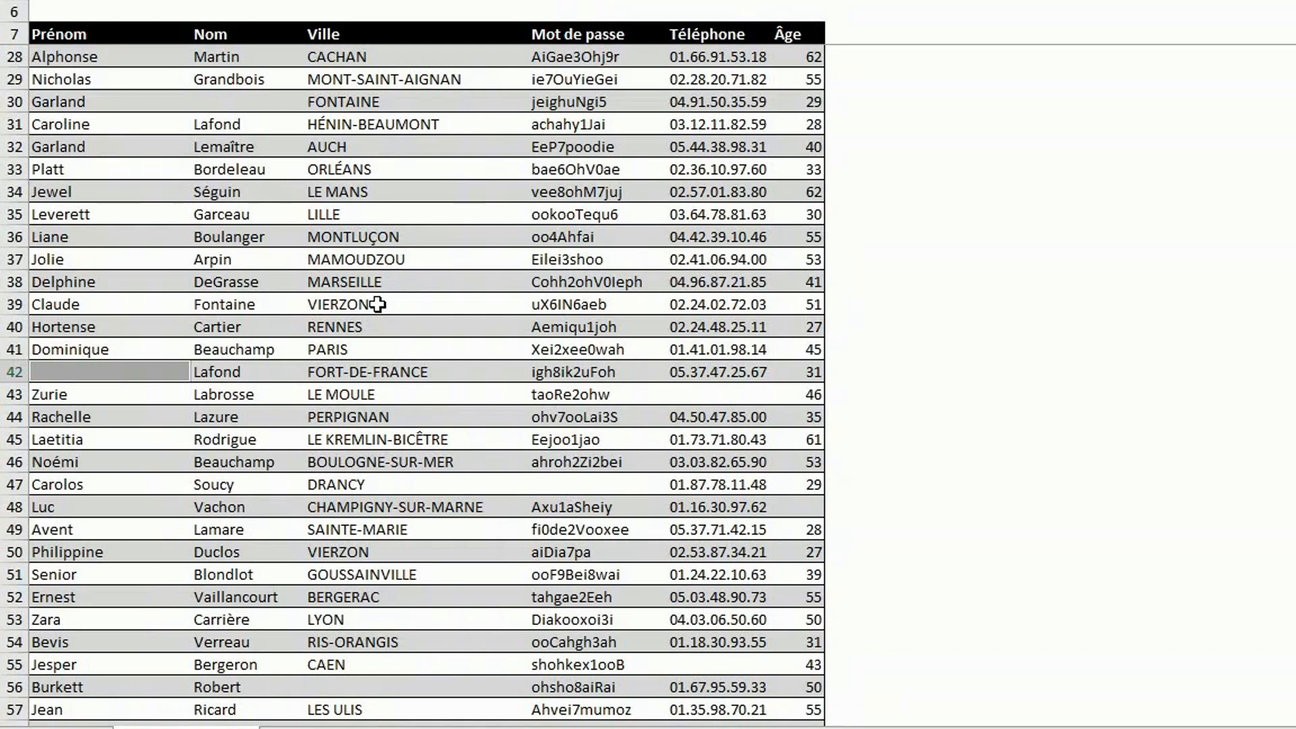
scroll(376, 304, down, 3)
scroll(377, 305, down, 2)
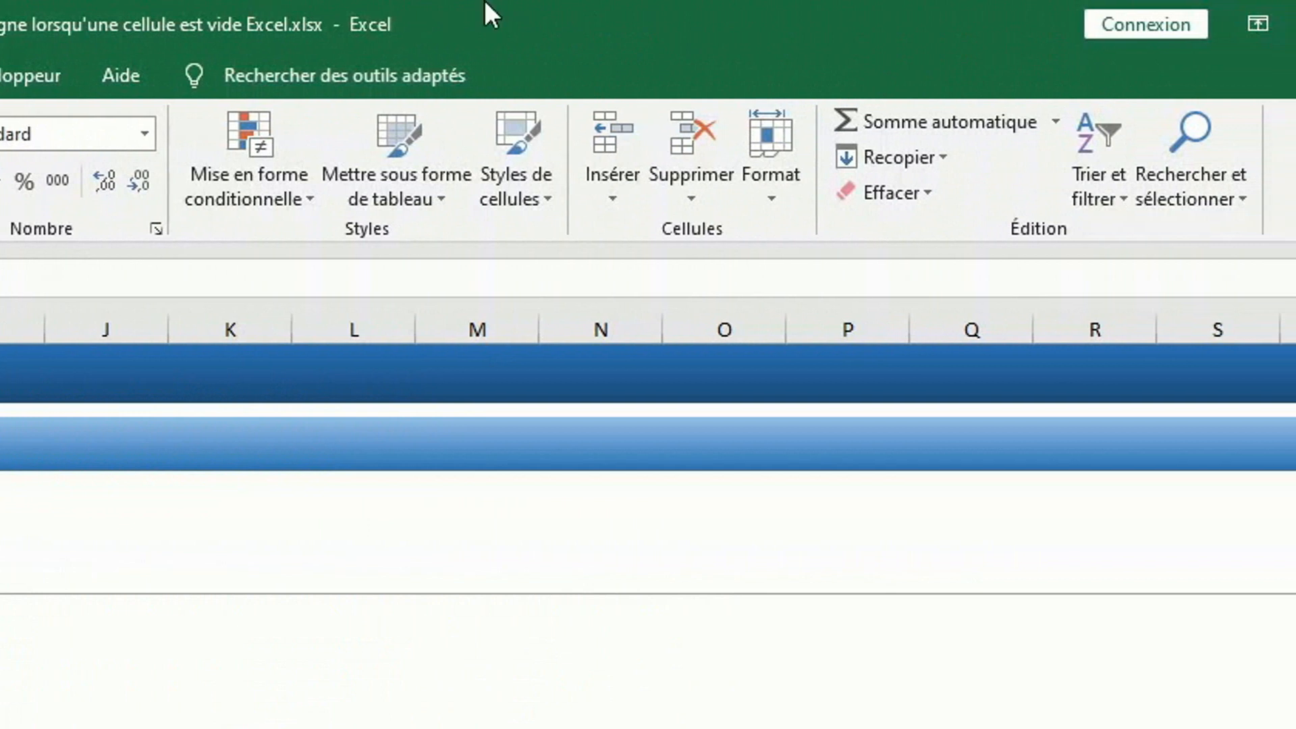
click(677, 196)
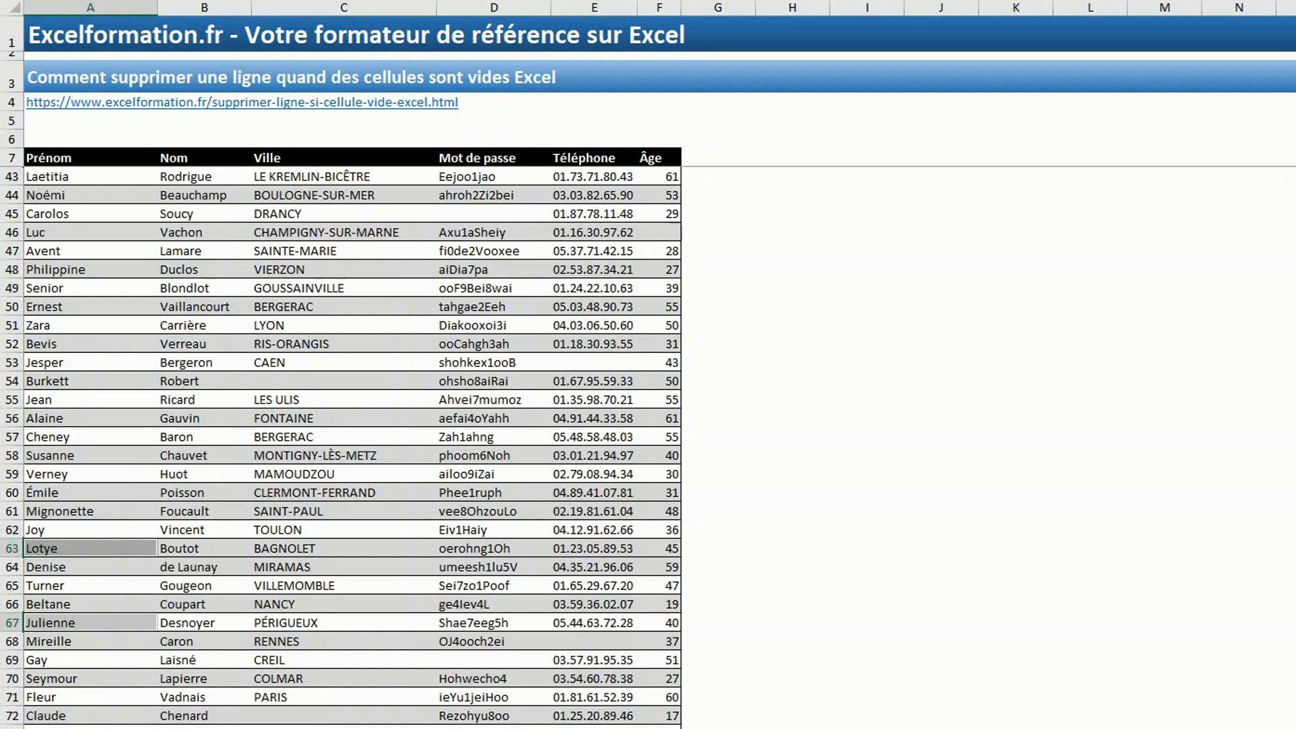
Step: Undo the row deletion and delete the rows of the selected blank cells again with the Ligne entière option
key(ctrl+Home)
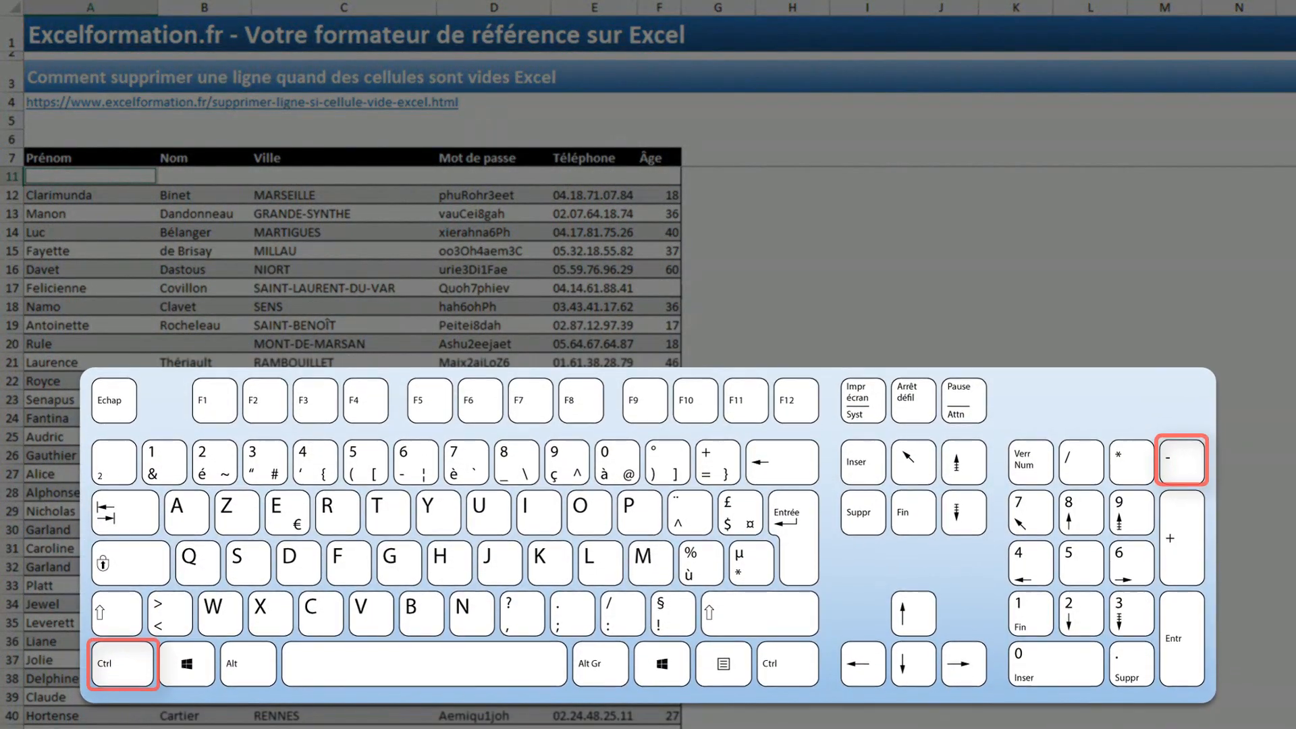
key(ctrl+KP_Subtract)
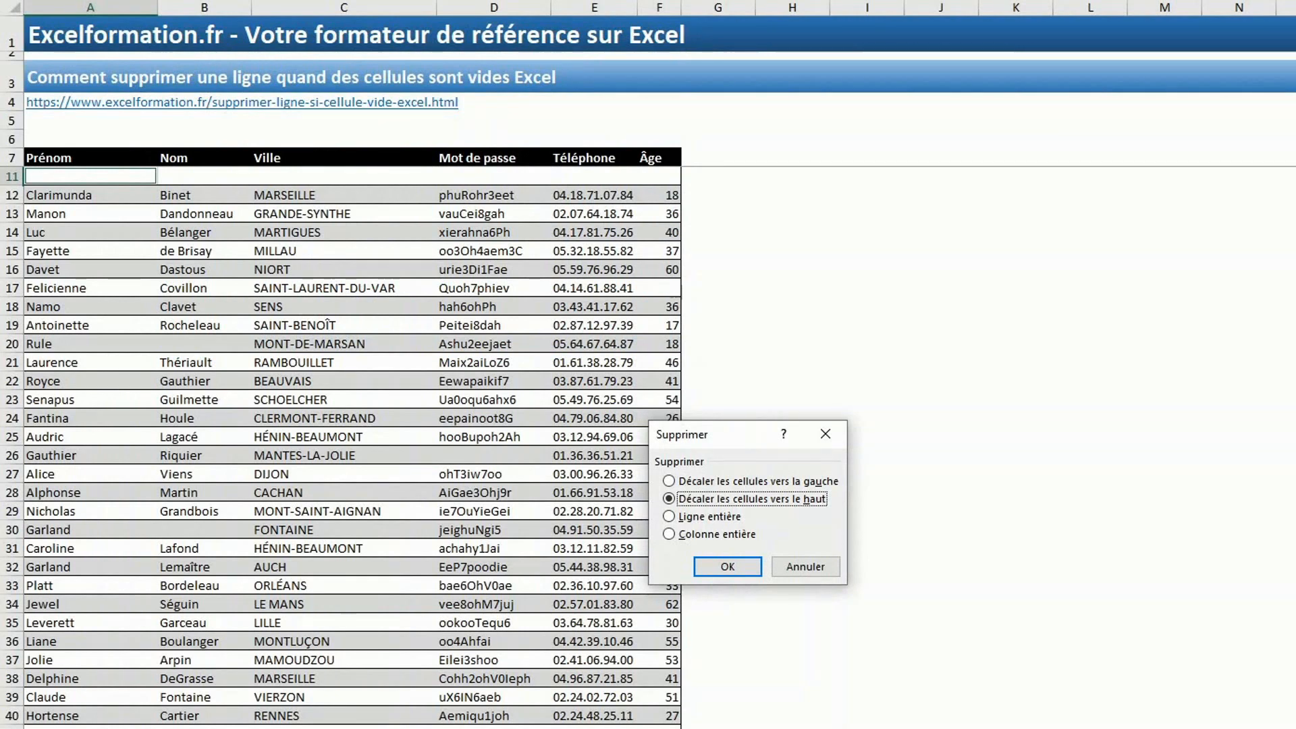
click(714, 517)
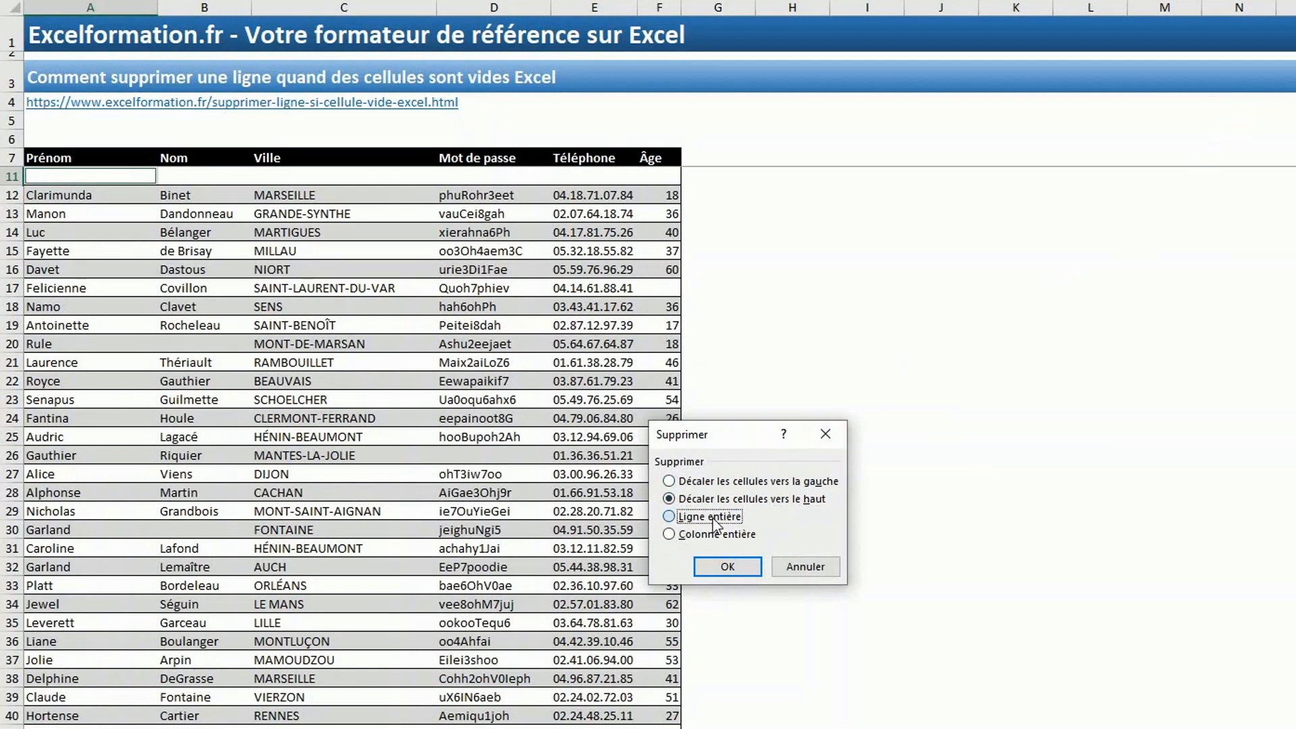
click(728, 568)
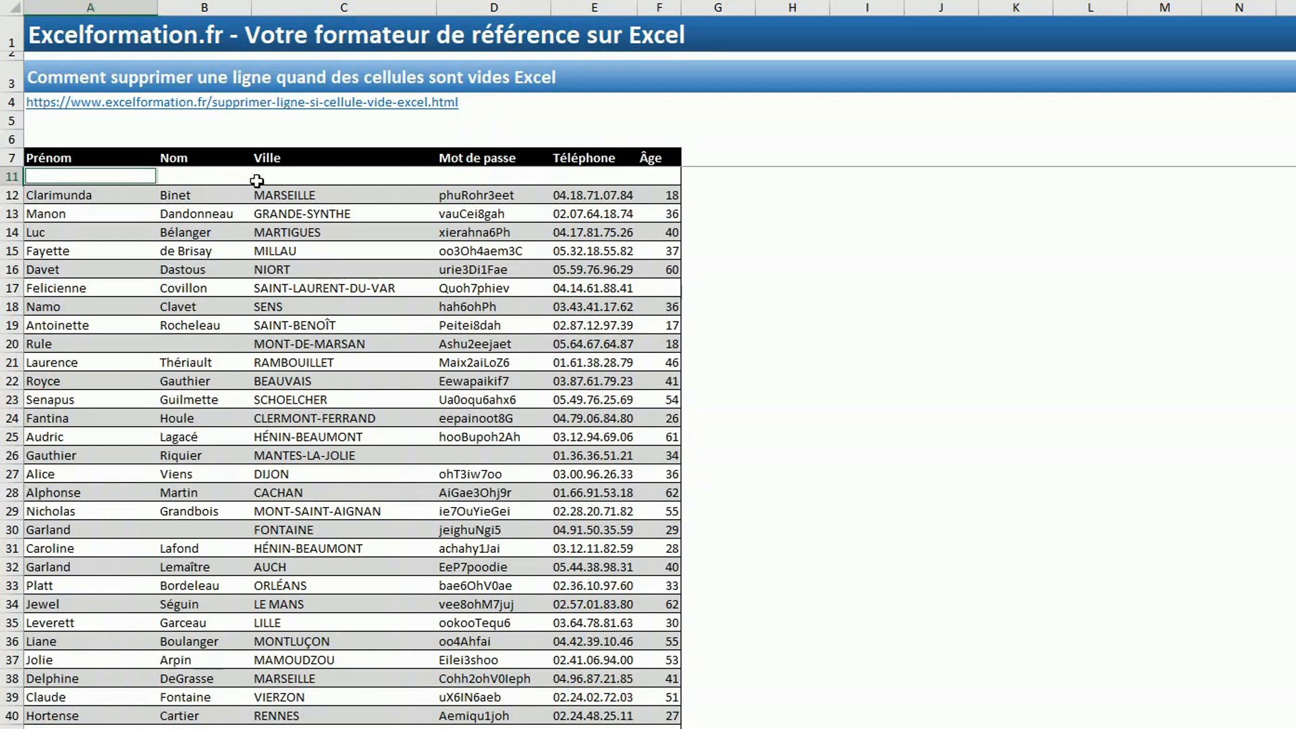
Step: Select the whole table from the Prénom header to its last cell and narrow the selection to blank cells (Cellules vides)
click(59, 154)
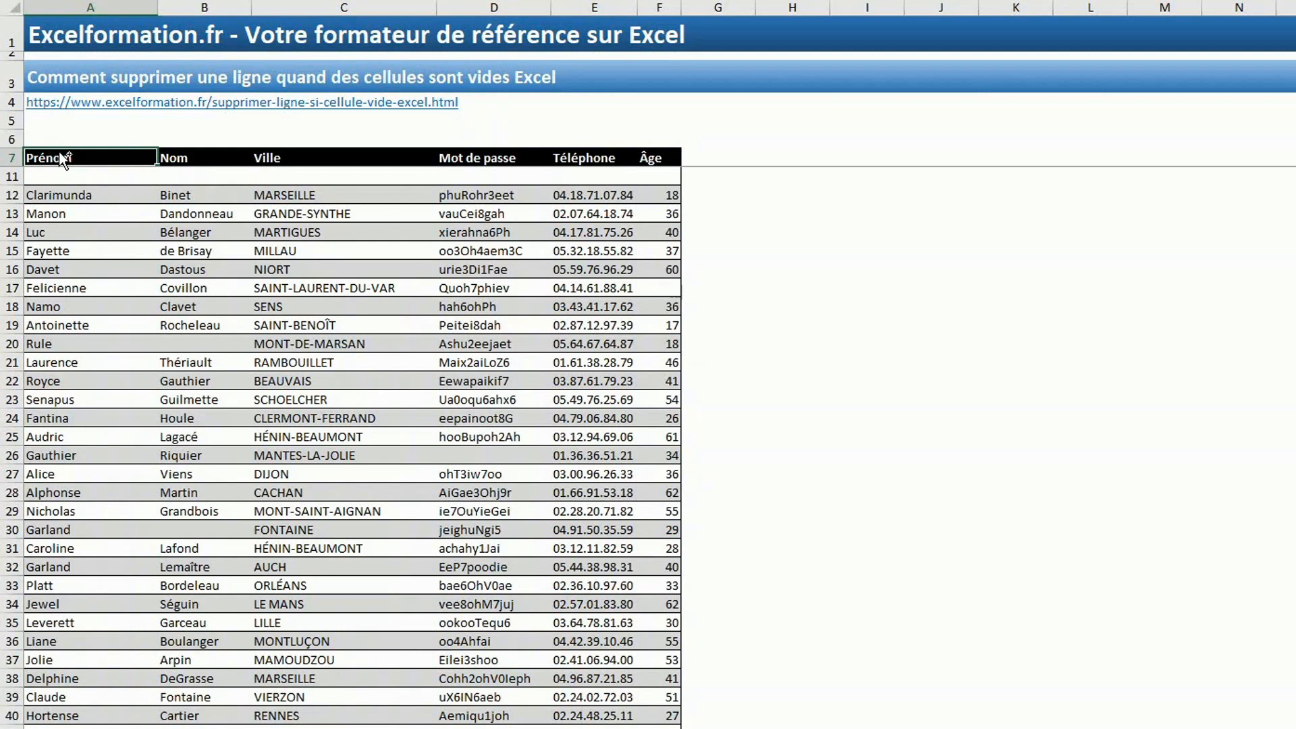
key(ctrl+shift+End)
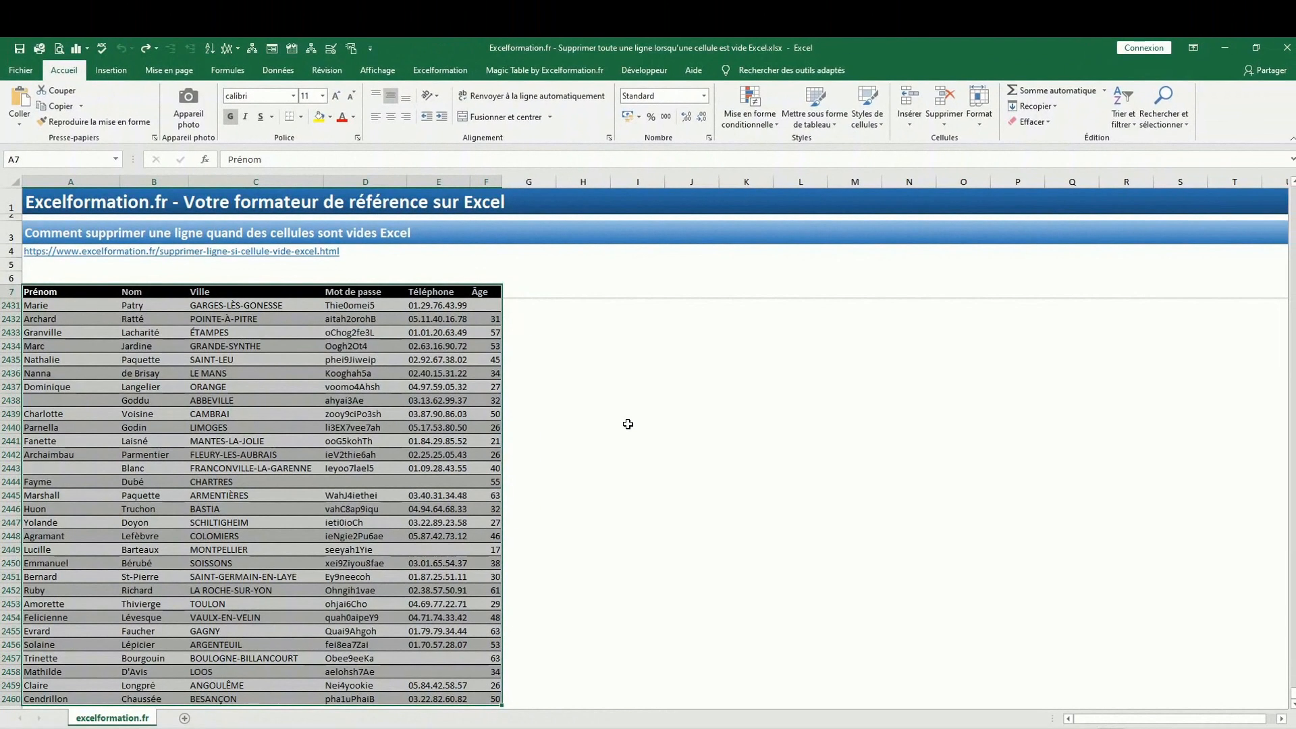
click(1175, 129)
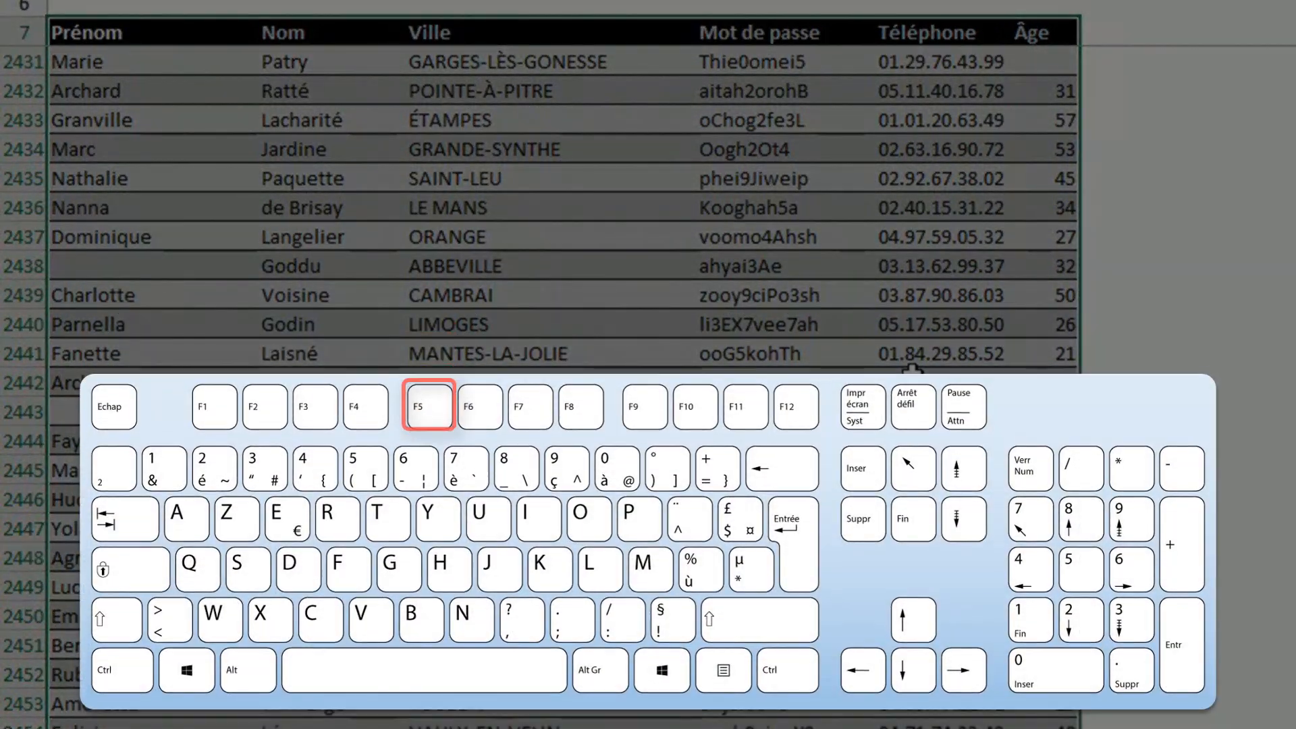
key(F5)
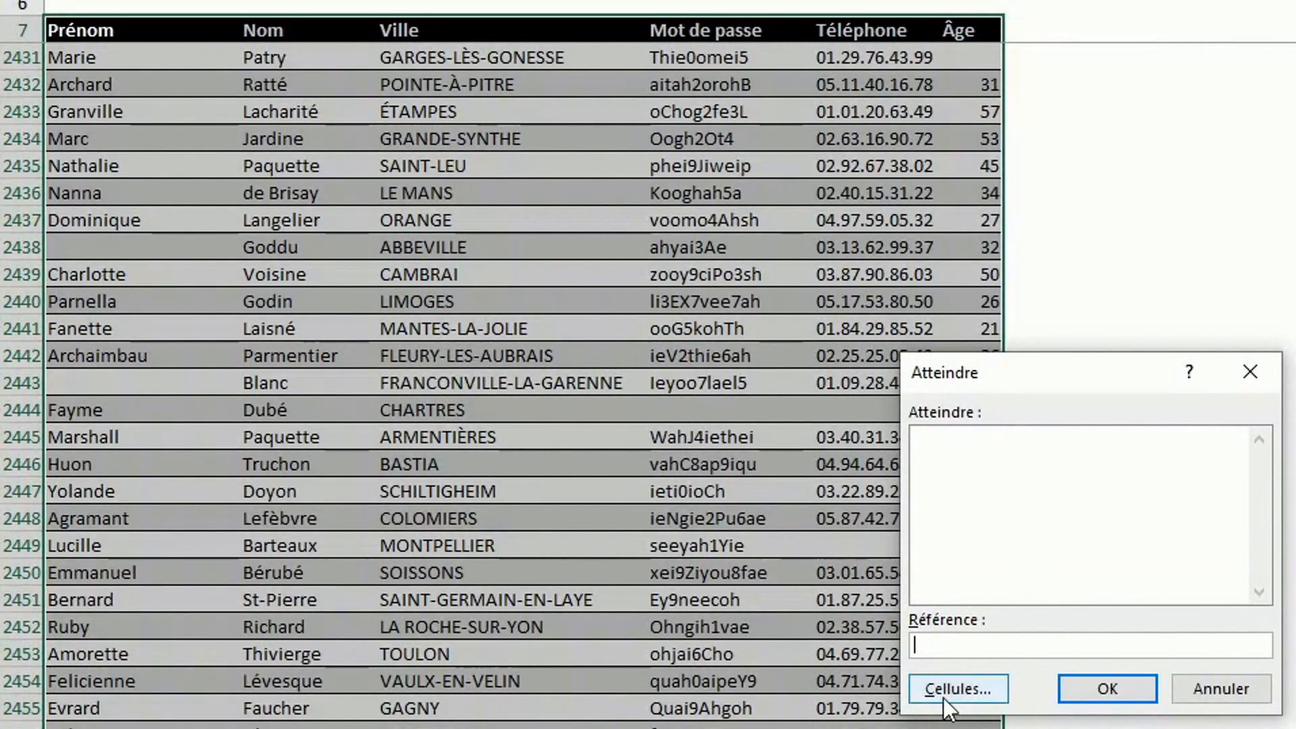
click(958, 688)
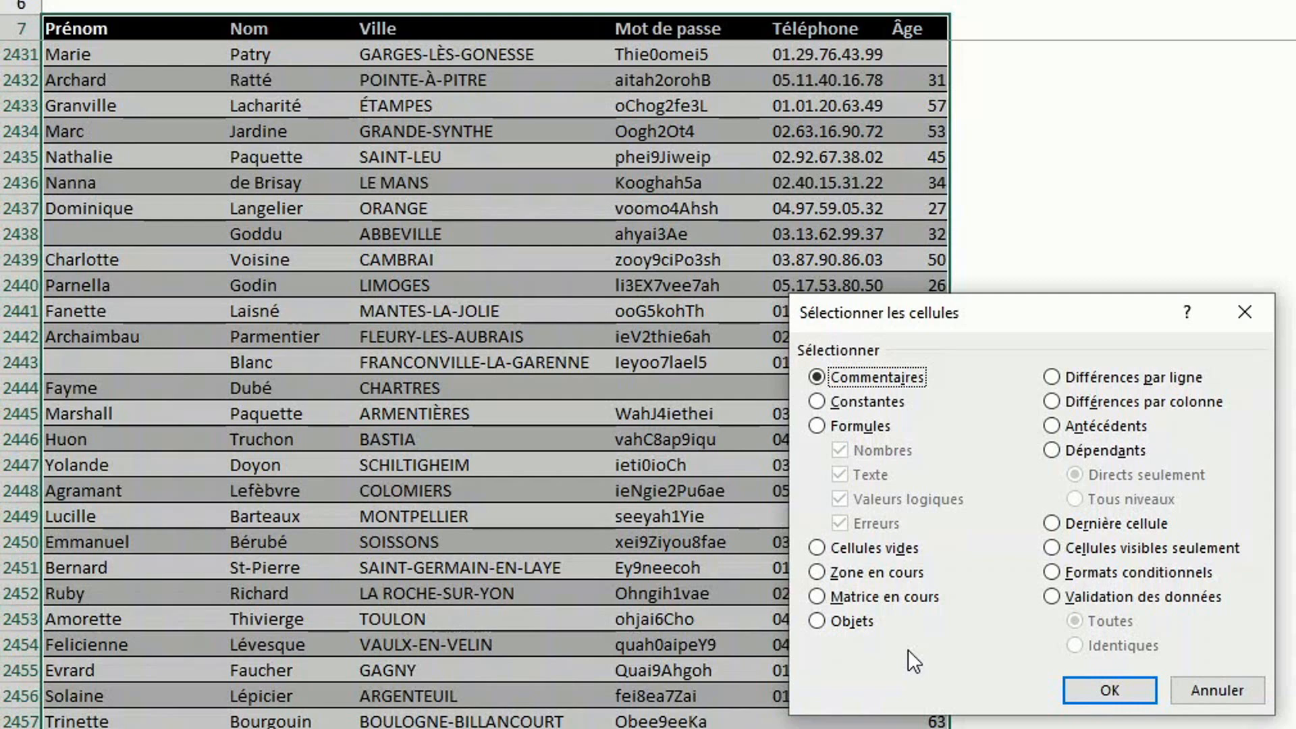
click(848, 551)
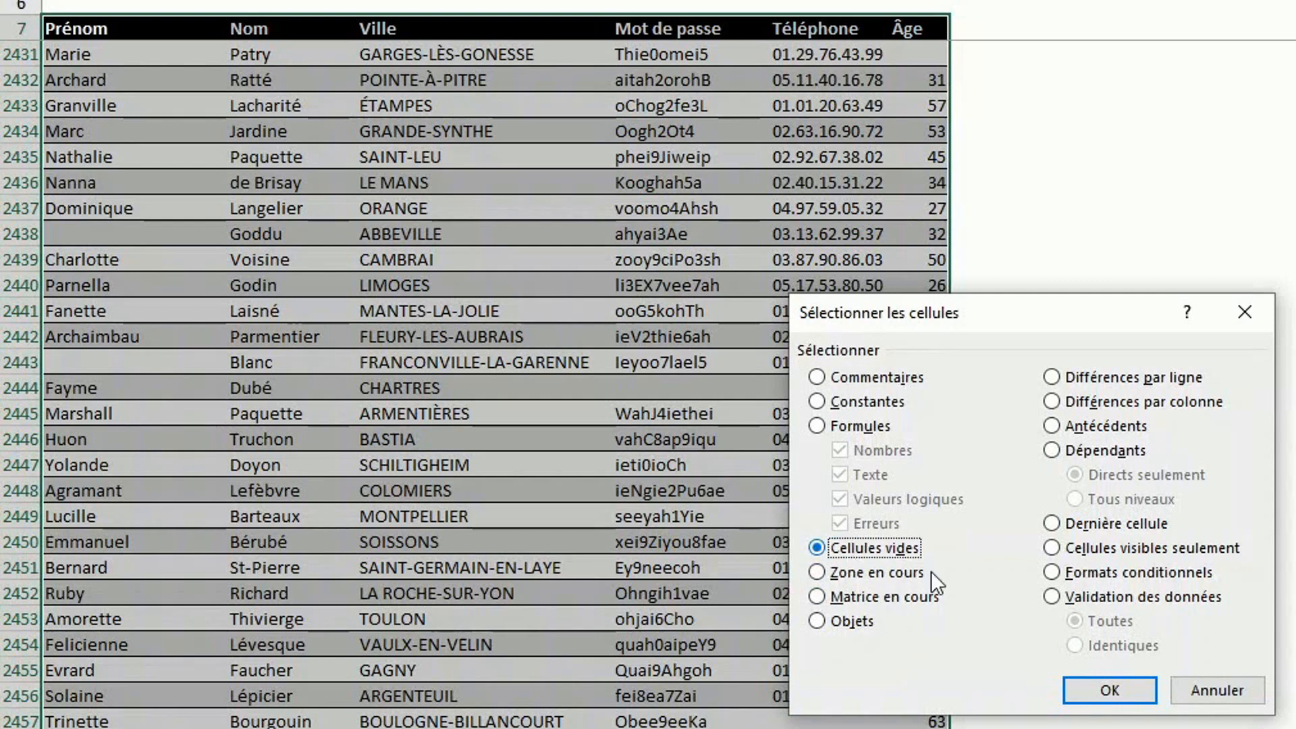
click(1095, 690)
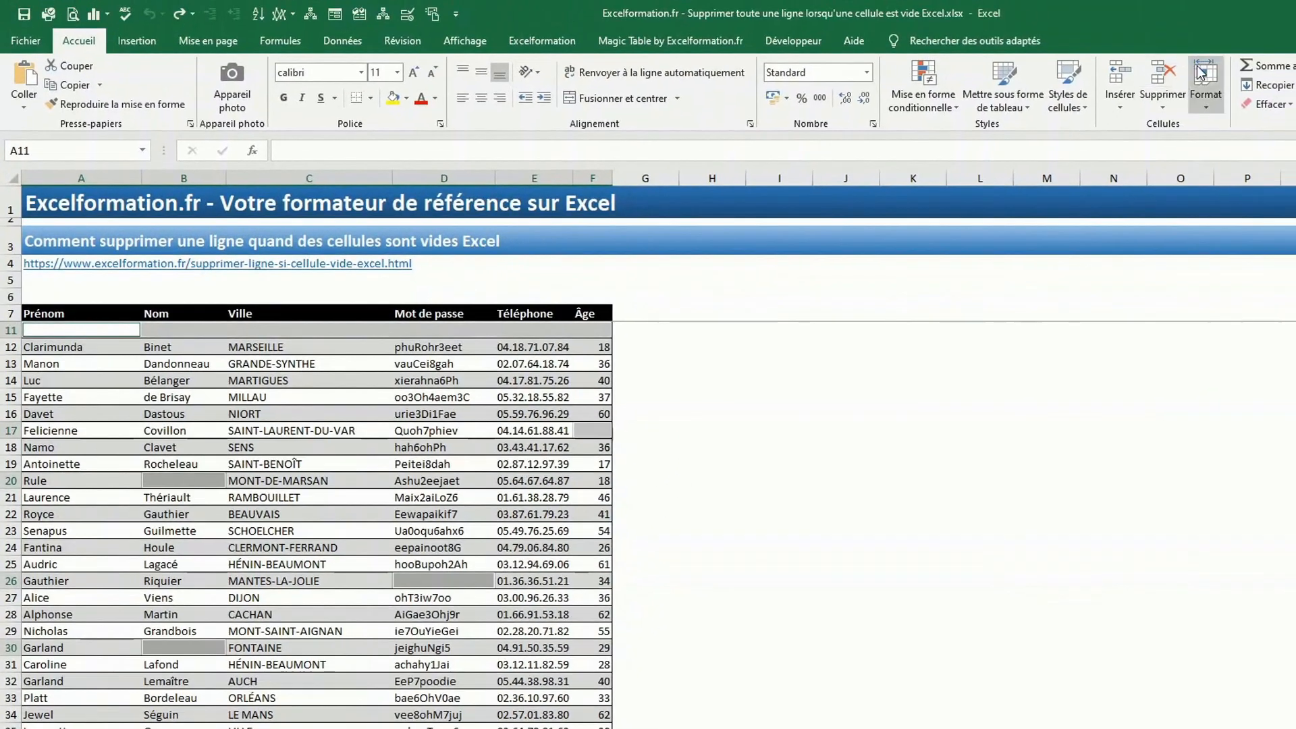
Step: Delete the rows of all selected blank cells with the Ligne entière option
key(ctrl+minus)
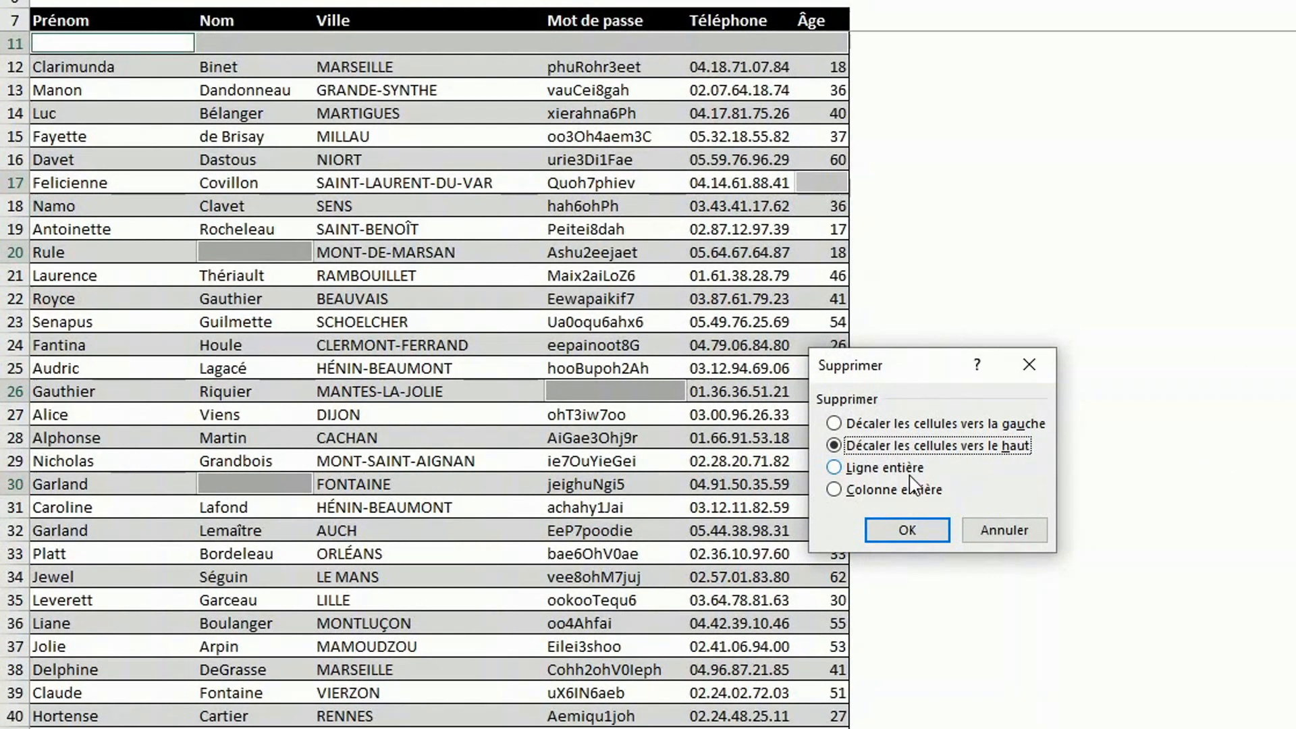
click(904, 469)
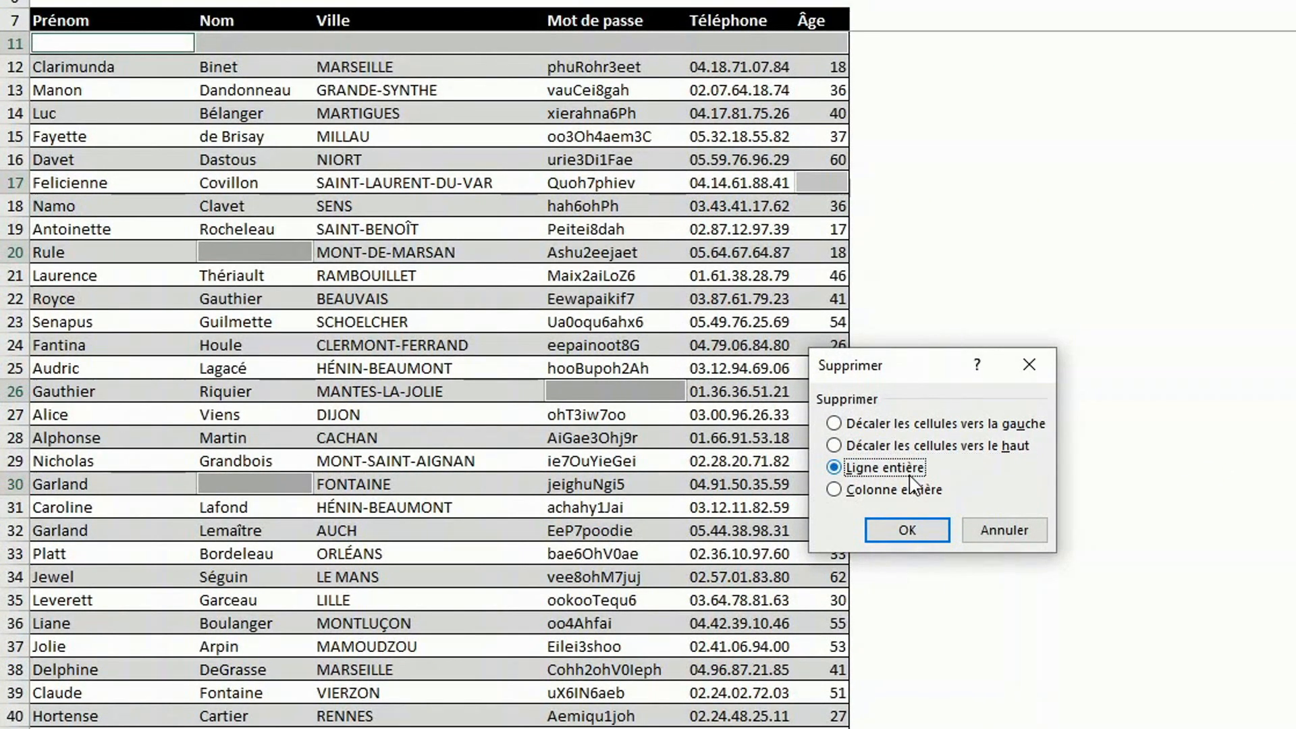
click(904, 532)
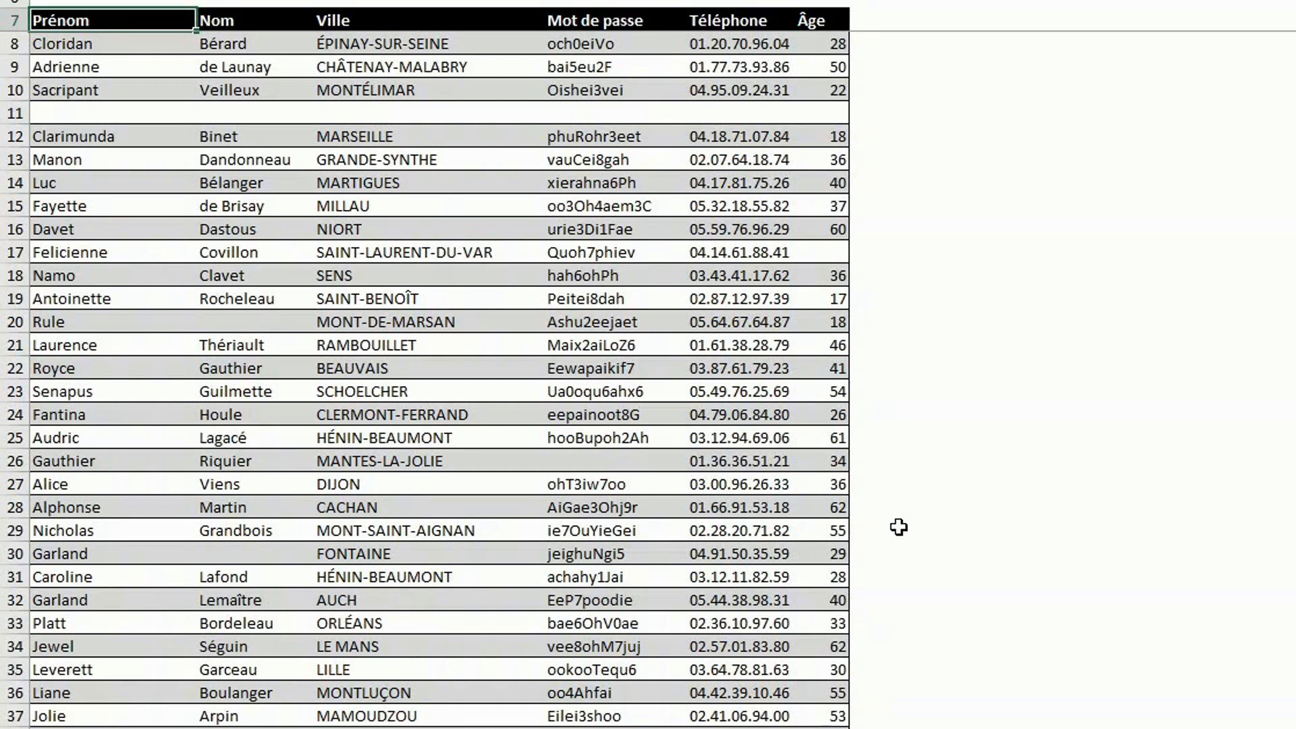
Step: Select the full data range A7:F2460 from the Prénom header and convert it into a table with headers
key(ctrl+a)
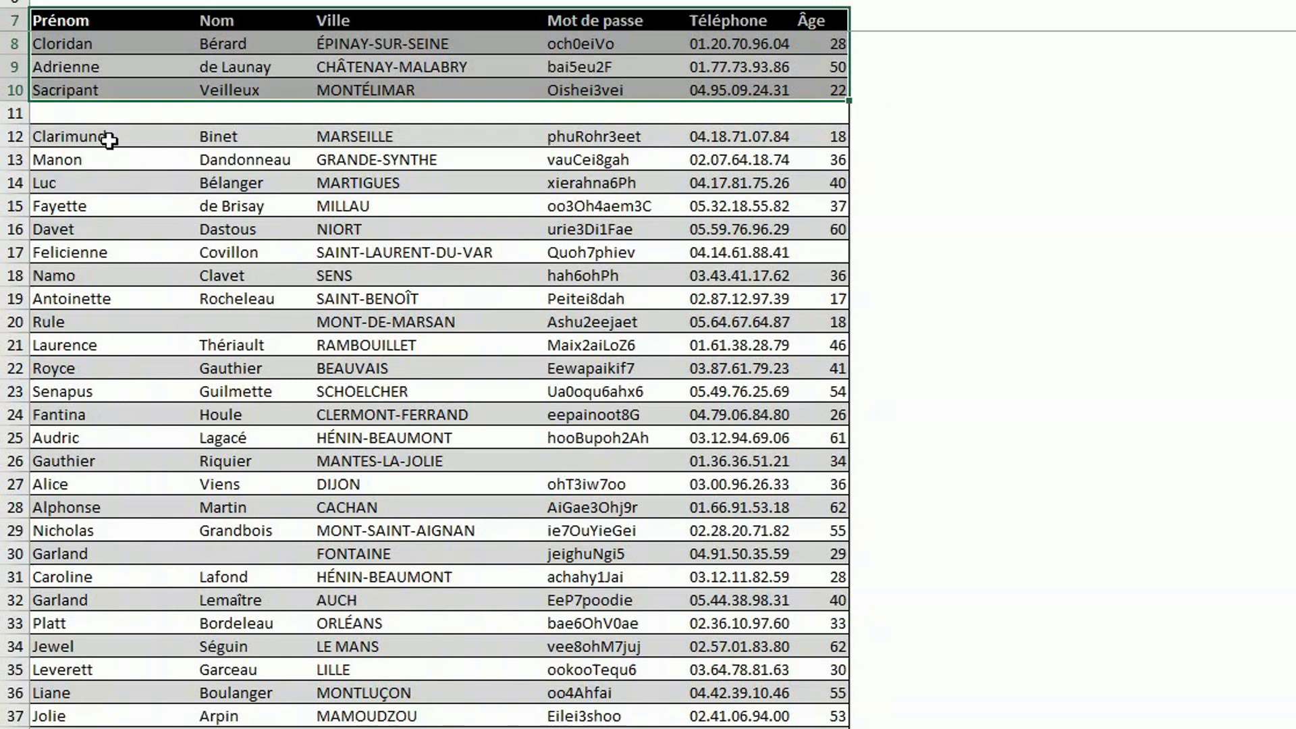
click(73, 20)
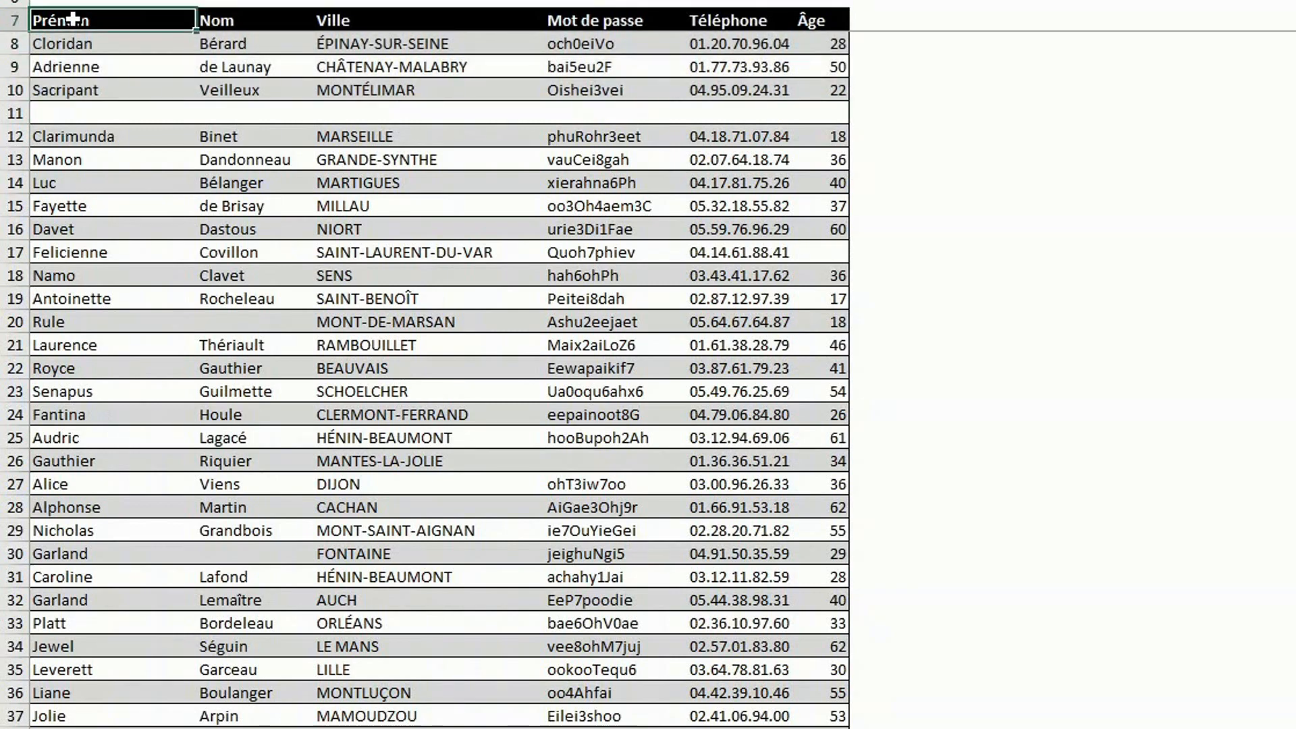
key(ctrl+shift+End)
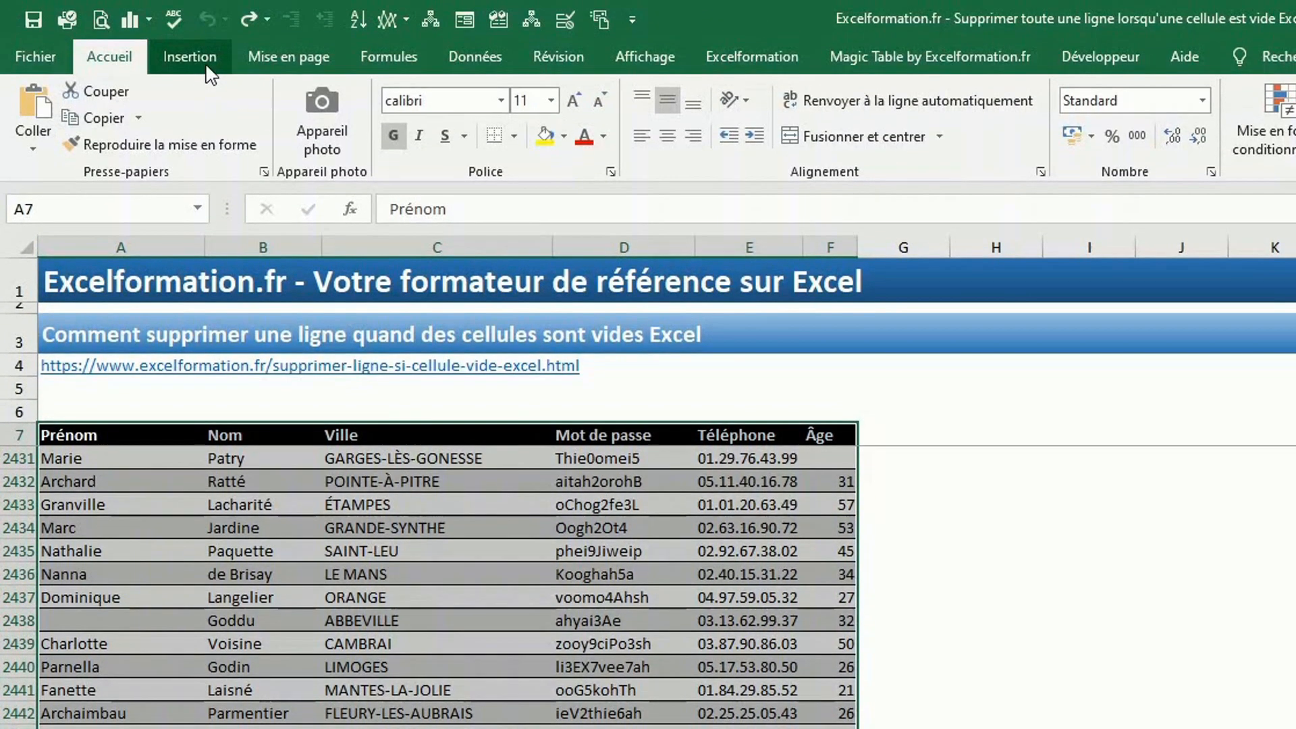
click(206, 66)
click(233, 111)
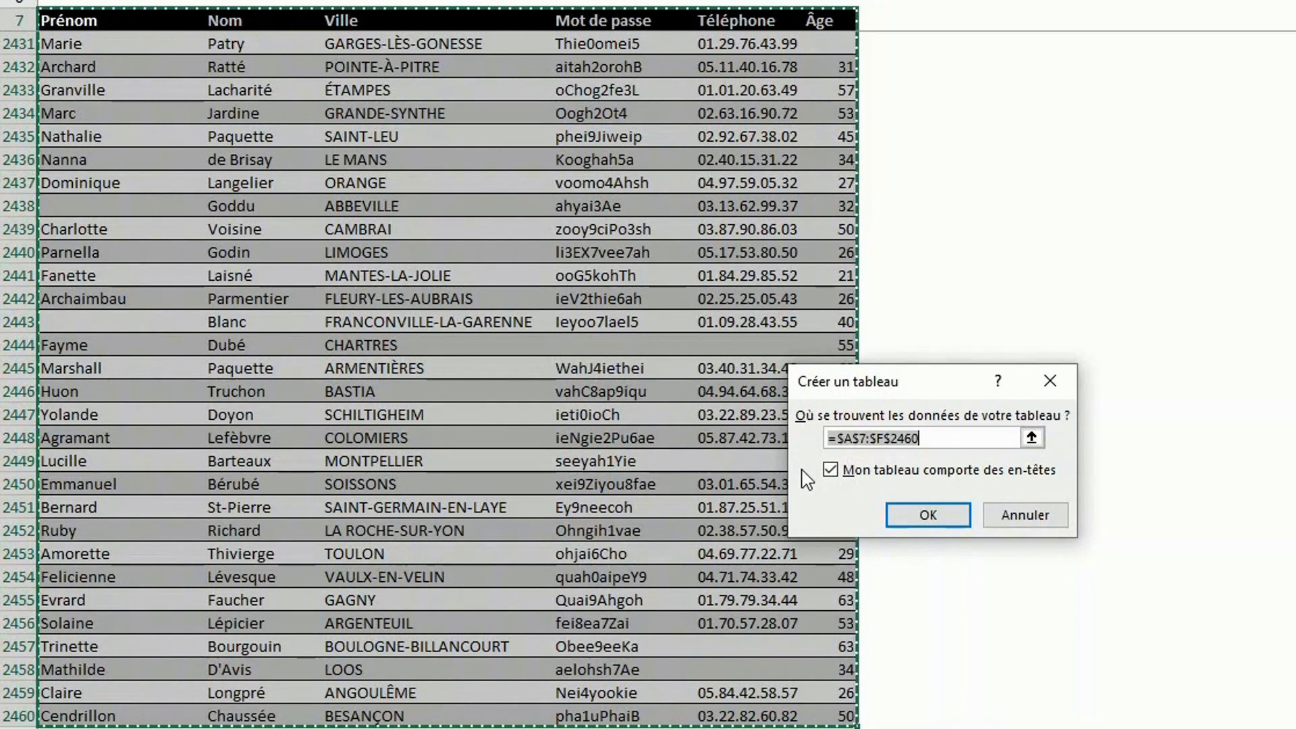
click(928, 516)
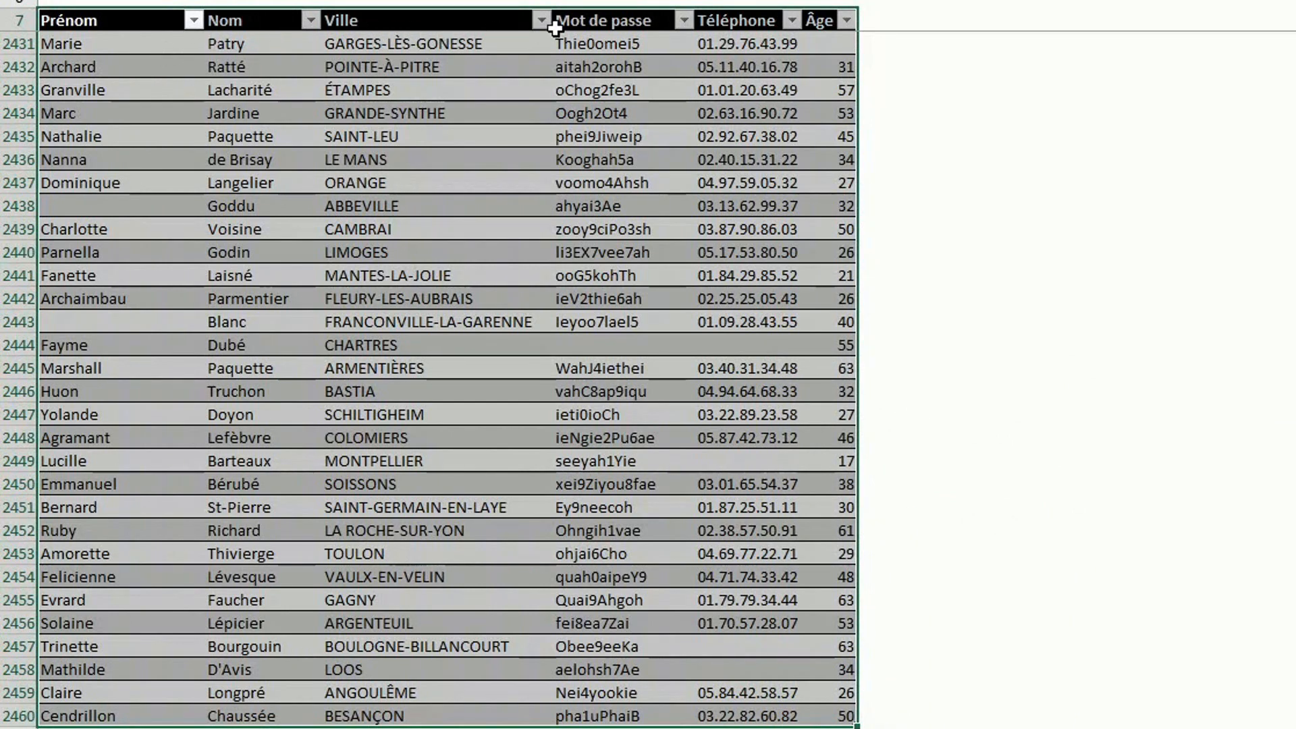
Step: Filter the Prénom column to show only blank entries (Vides) and look through the filtered rows
click(195, 20)
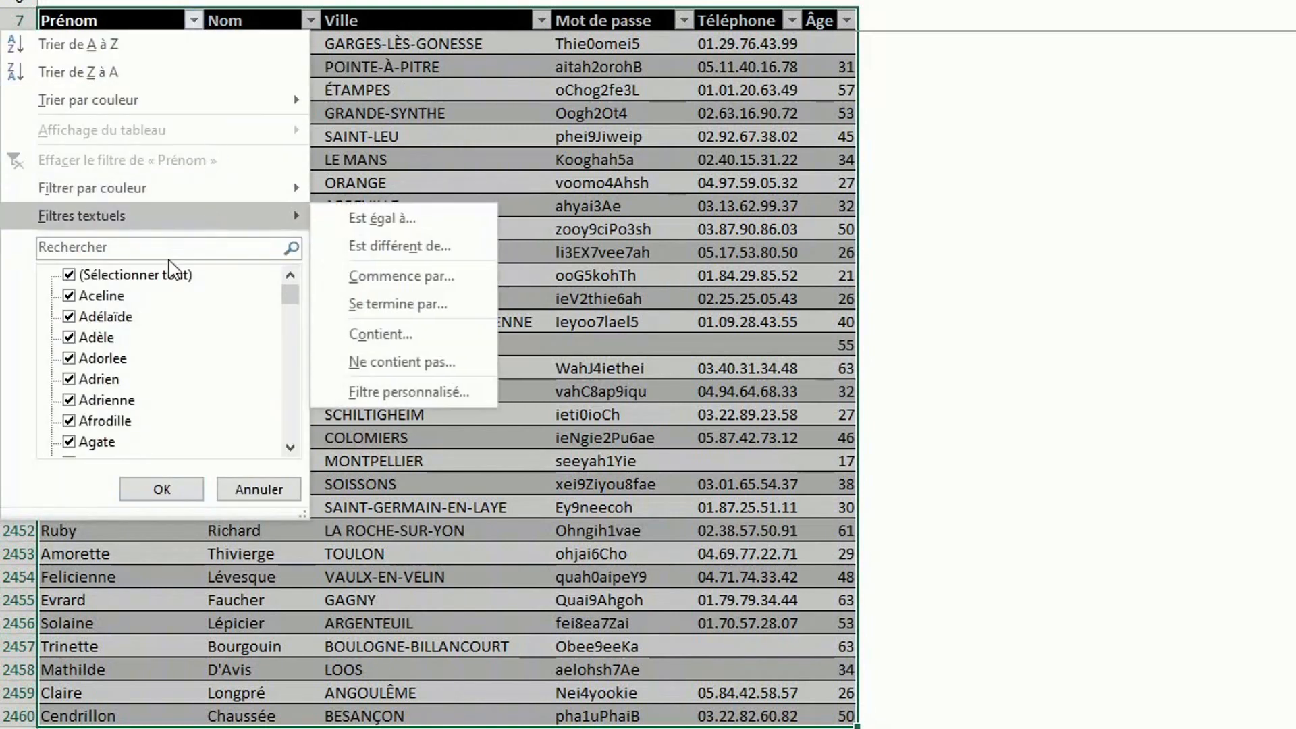
click(162, 279)
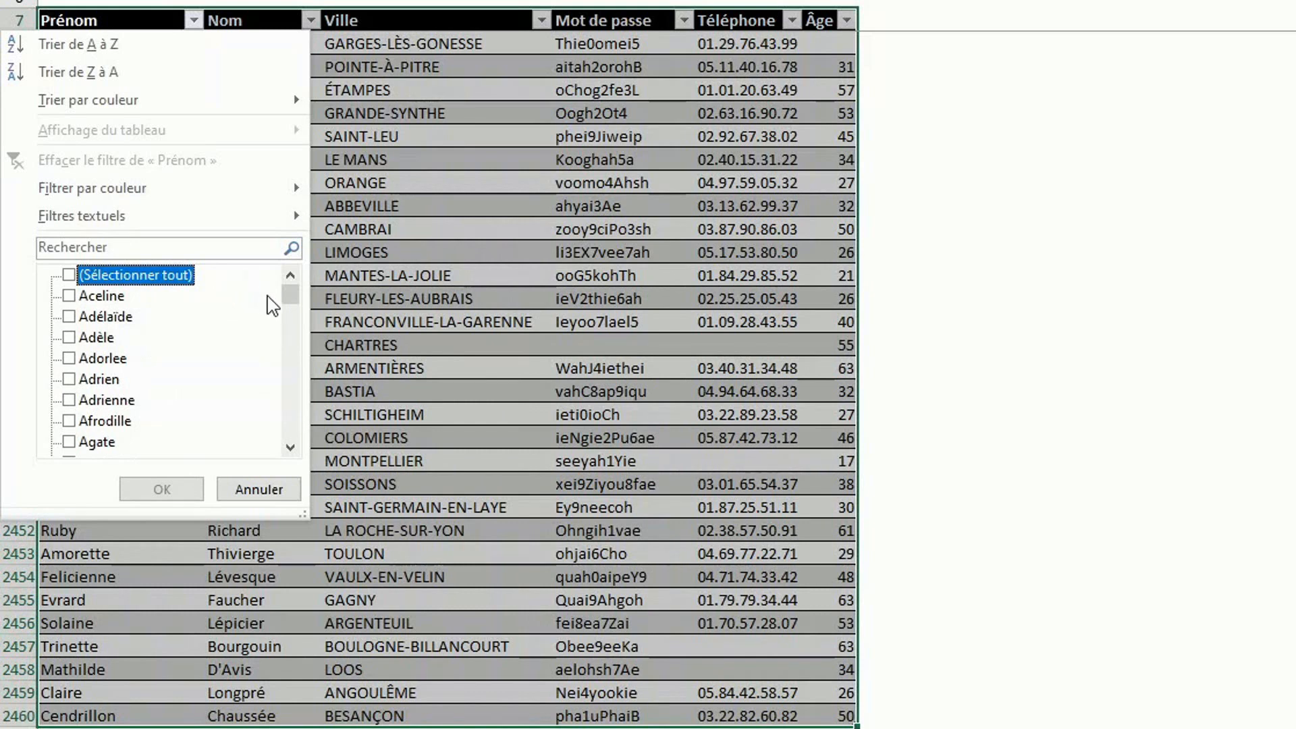
drag(293, 305, 292, 439)
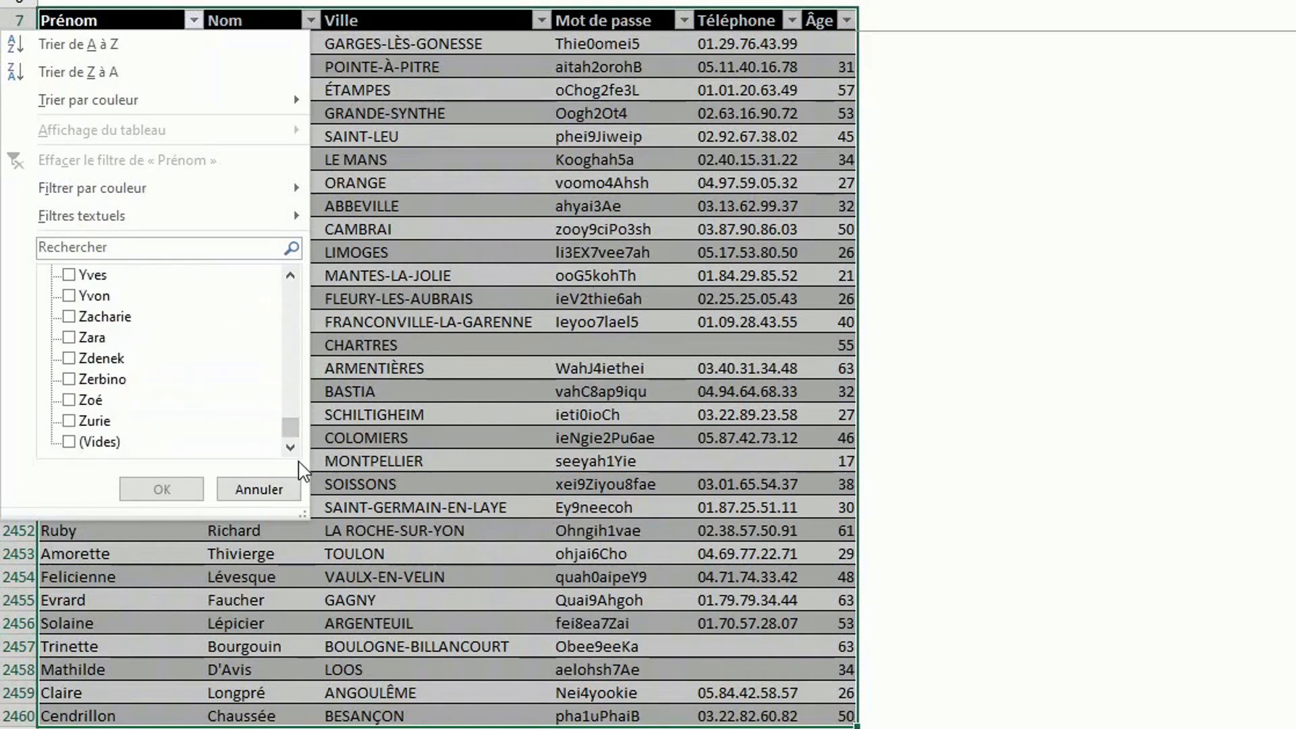
click(90, 445)
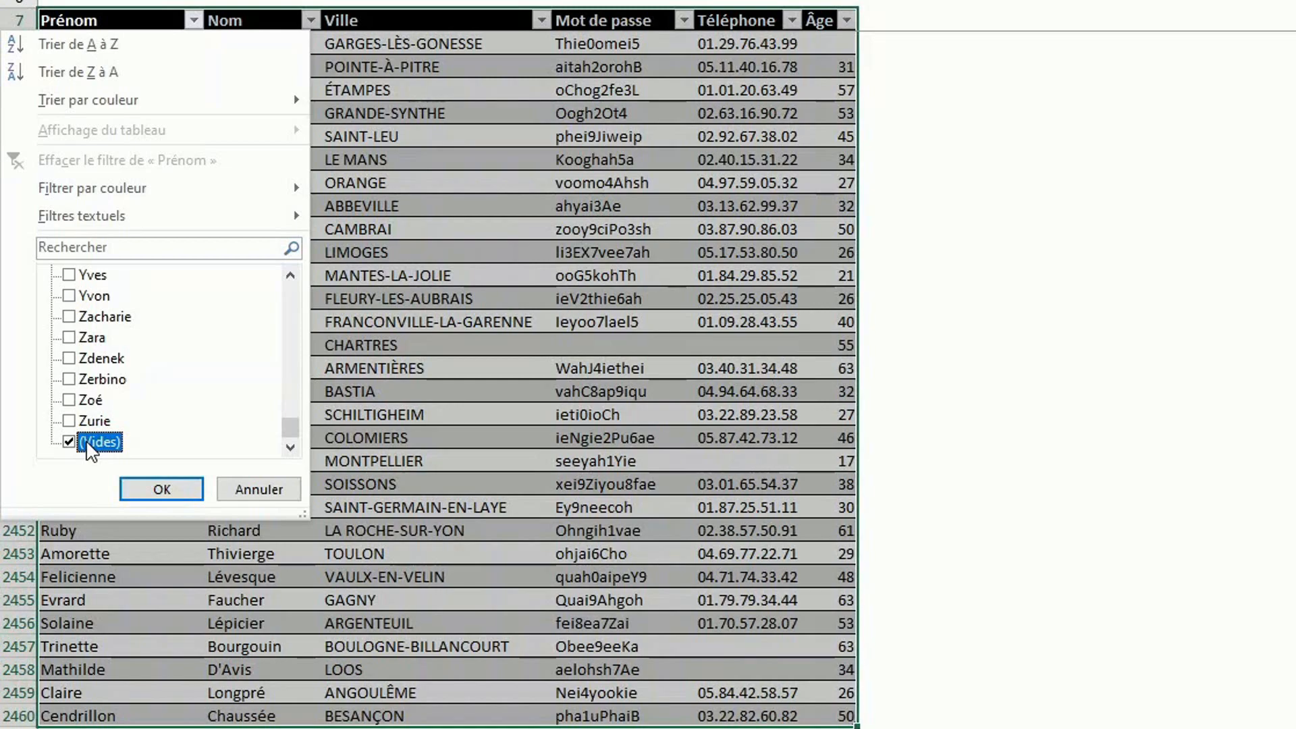
click(152, 489)
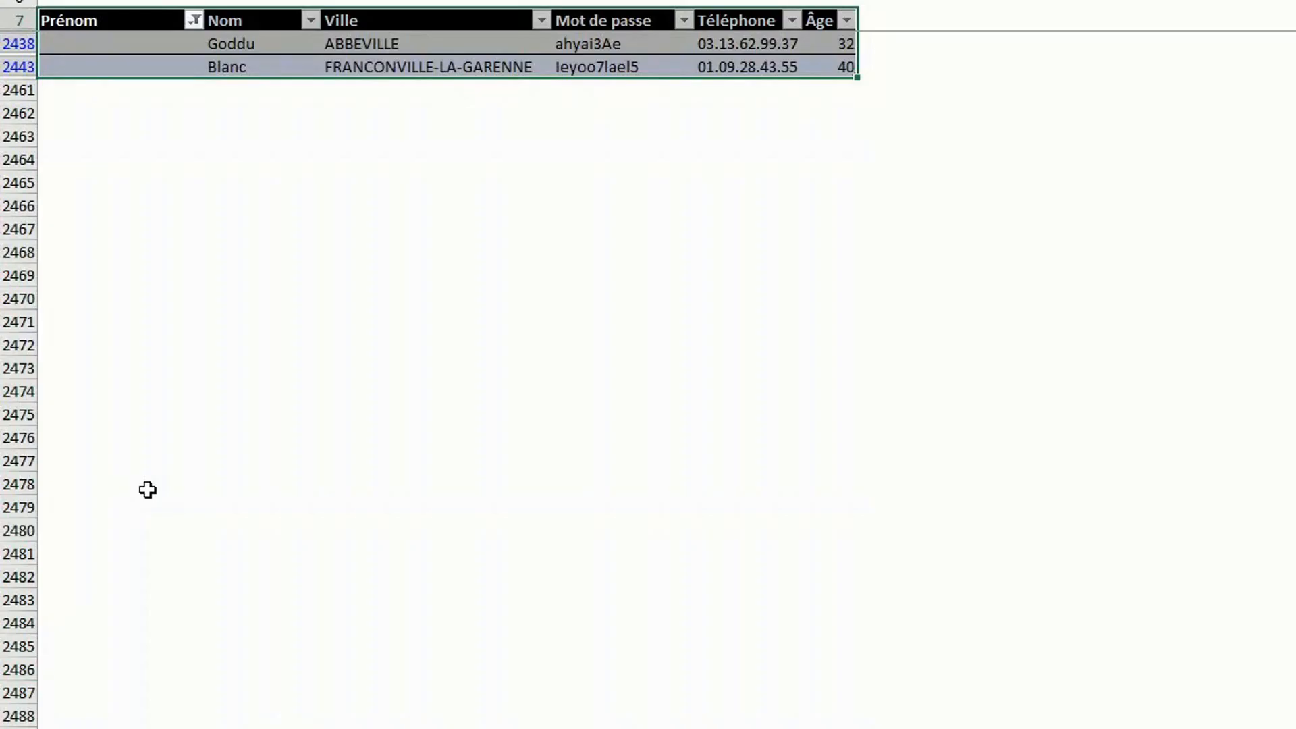
scroll(216, 96, up, 10)
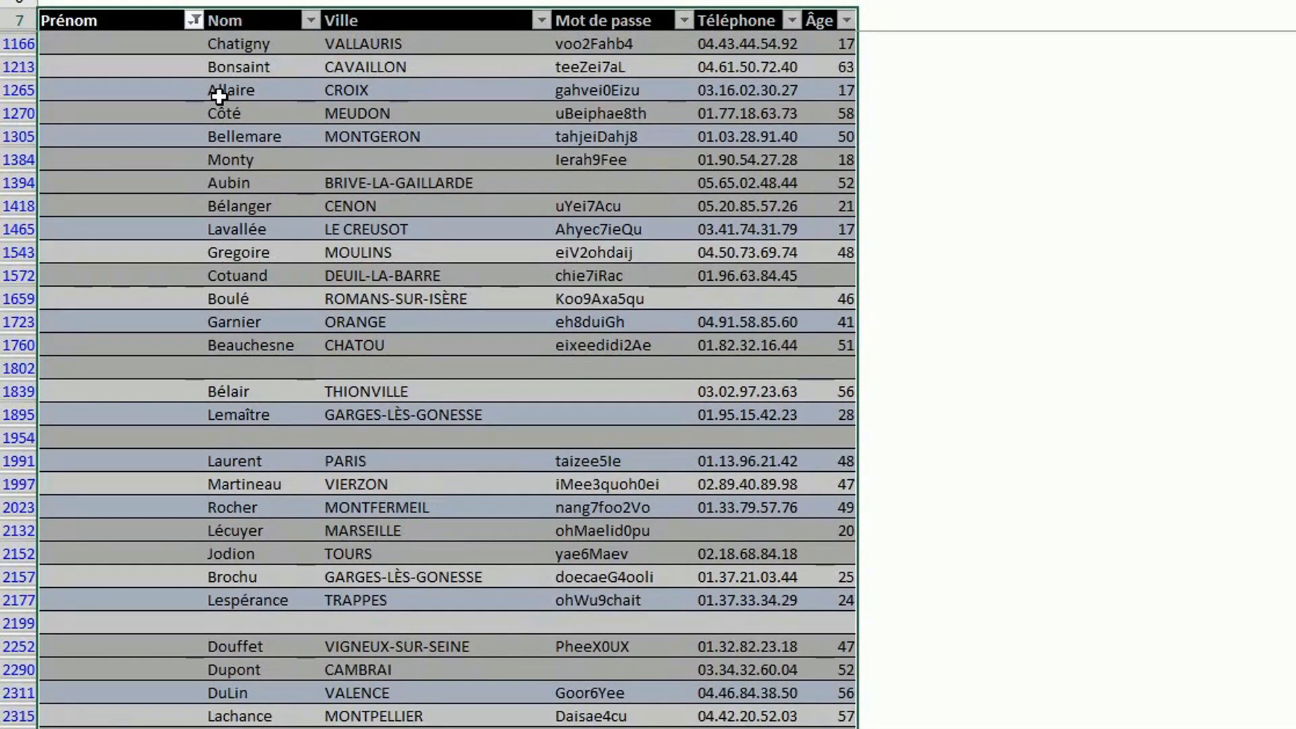
scroll(216, 95, up, 11)
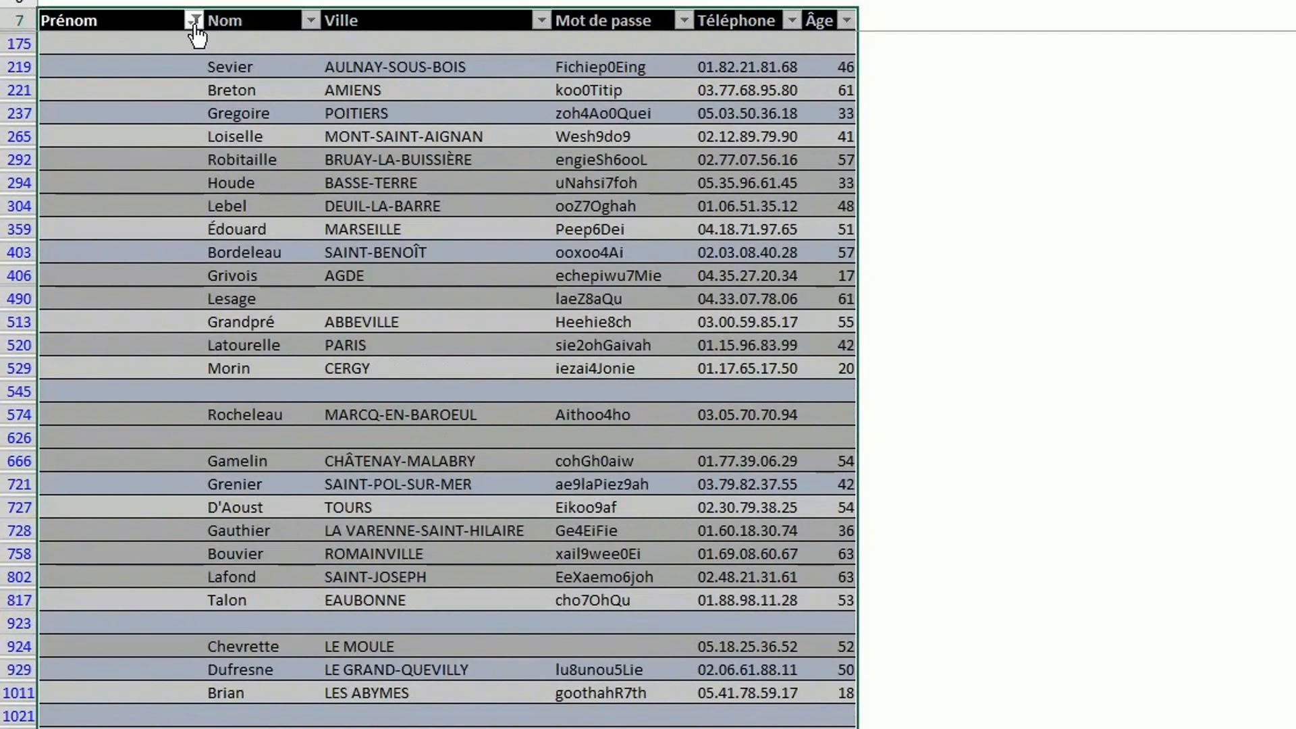
Step: Reapply the blank filter on the Prénom column by searching its filter values for "vide"
click(194, 21)
click(154, 247)
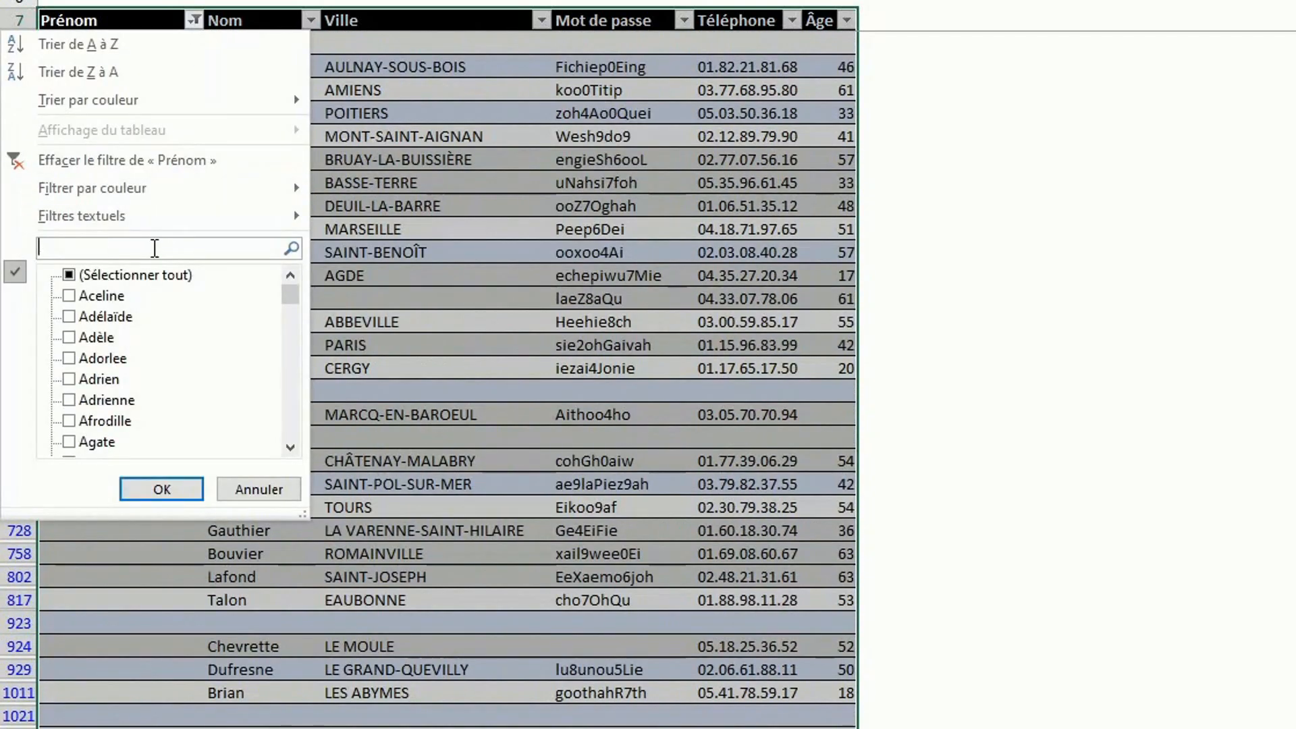
click(150, 275)
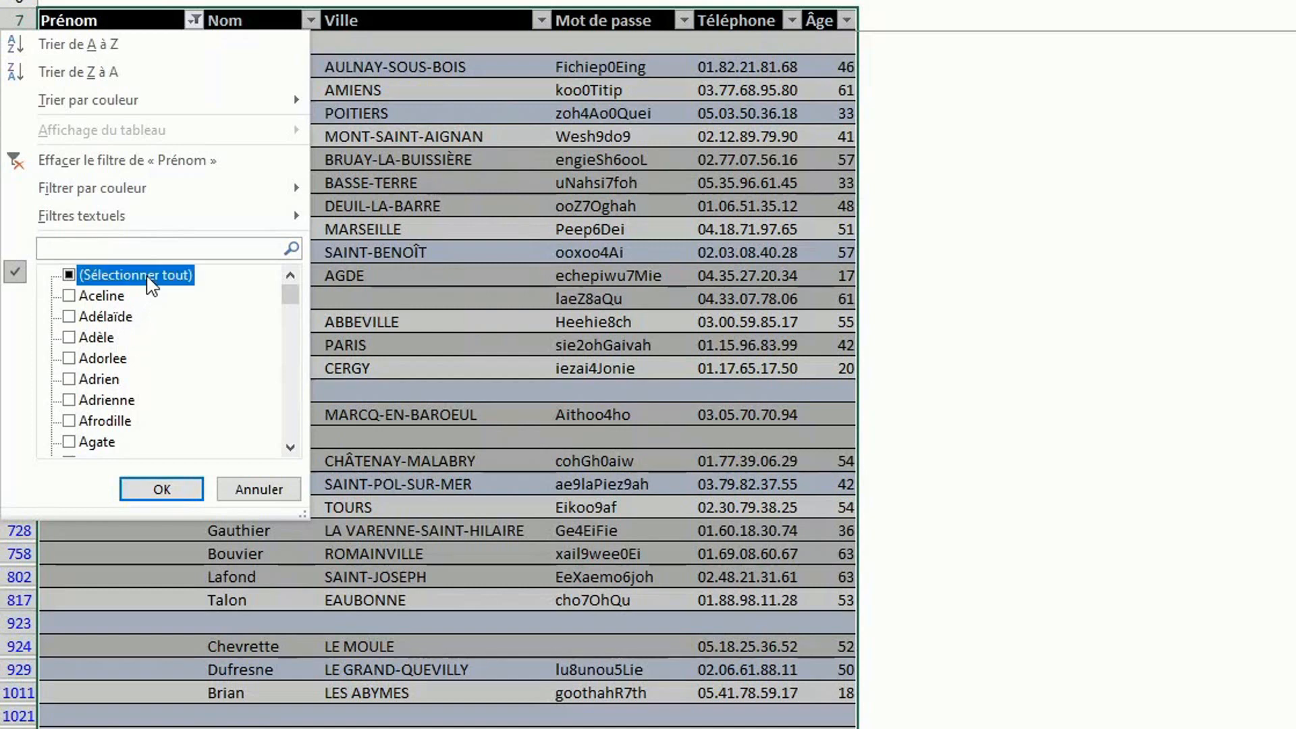
click(198, 246)
text(v)
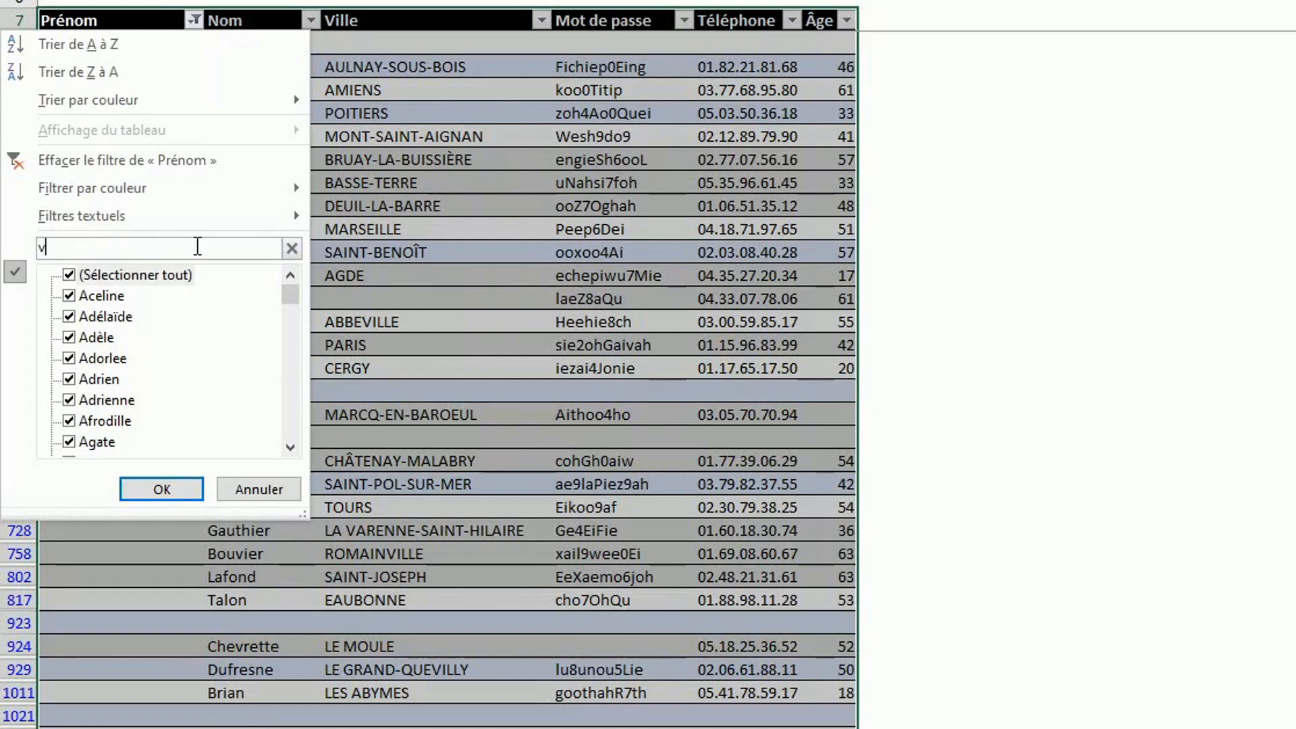
text(ide)
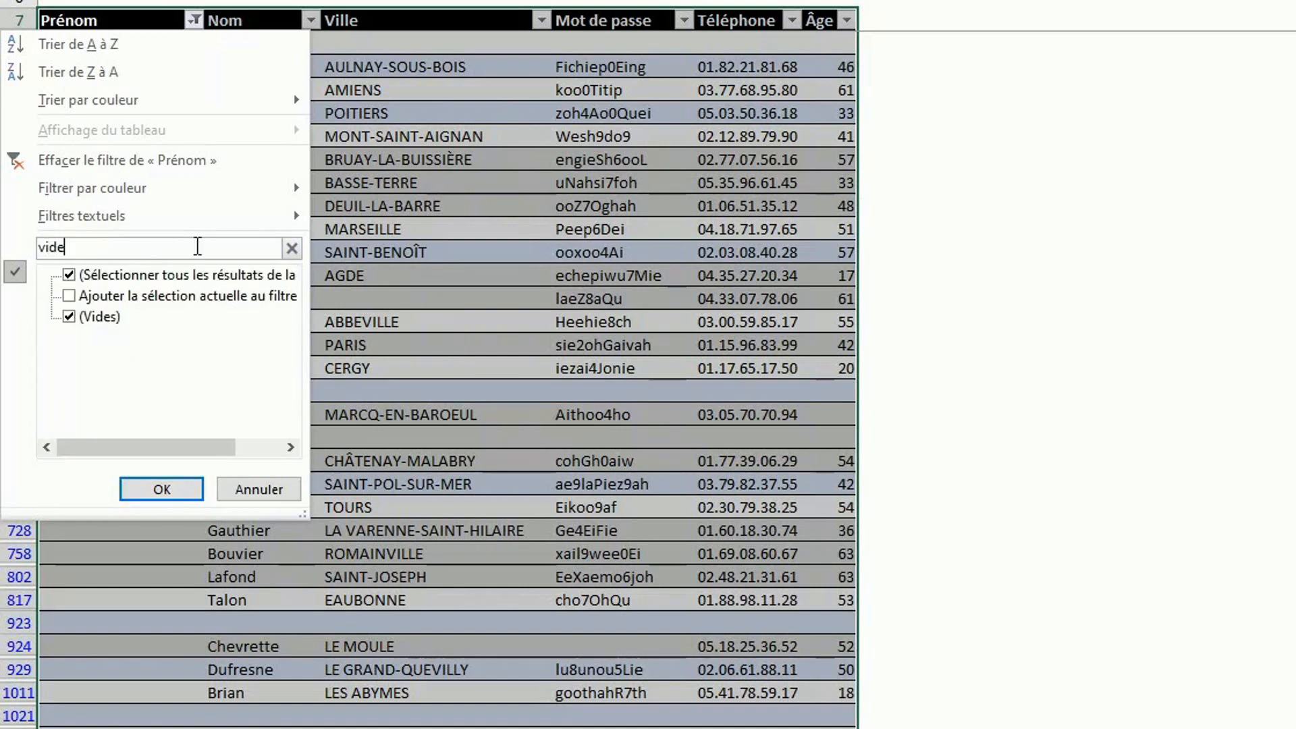
click(160, 486)
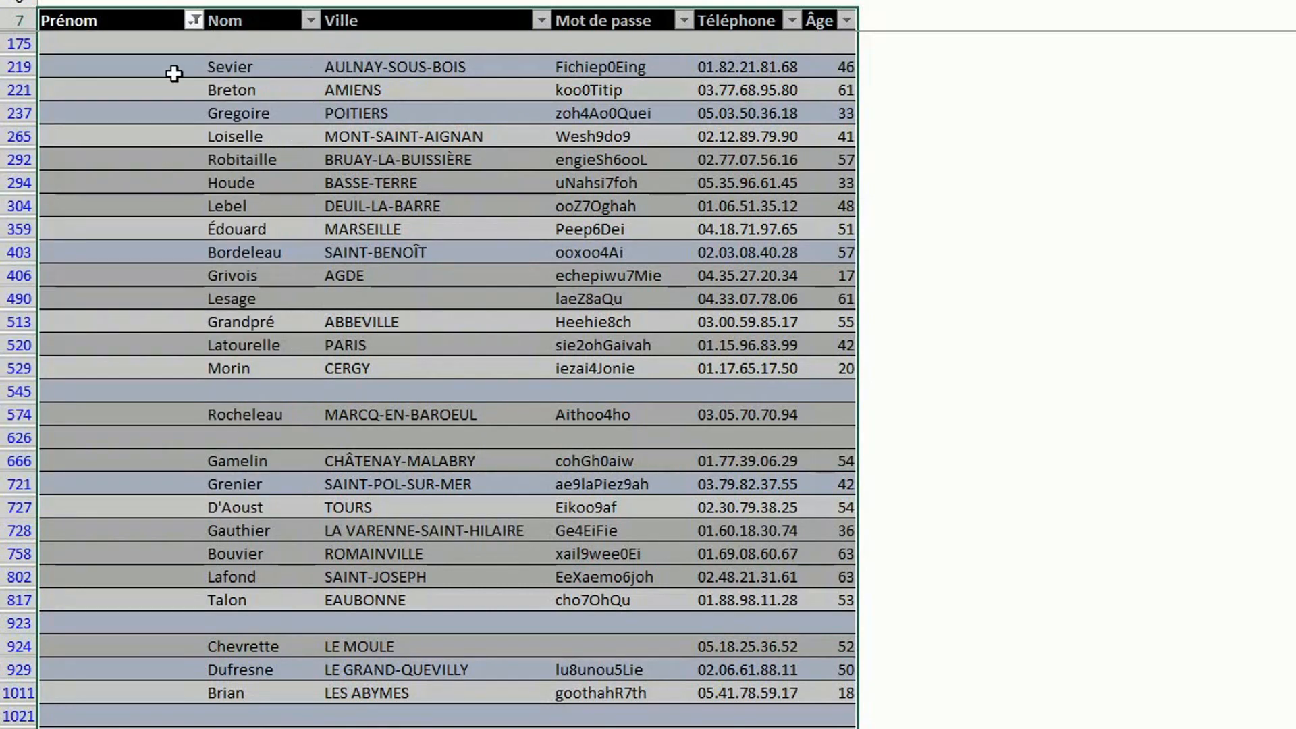
Step: Filter the Nom column to blank entries as well by searching its filter values for "vide"
click(310, 20)
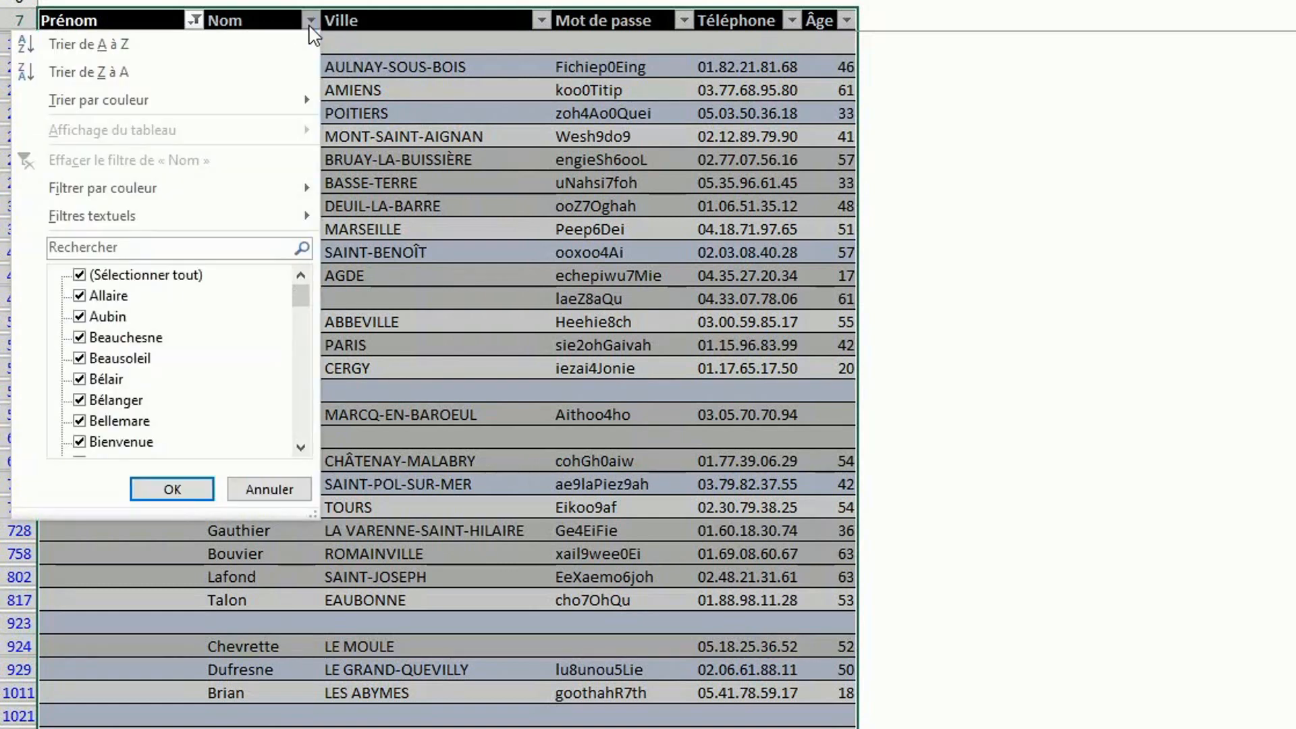
click(235, 252)
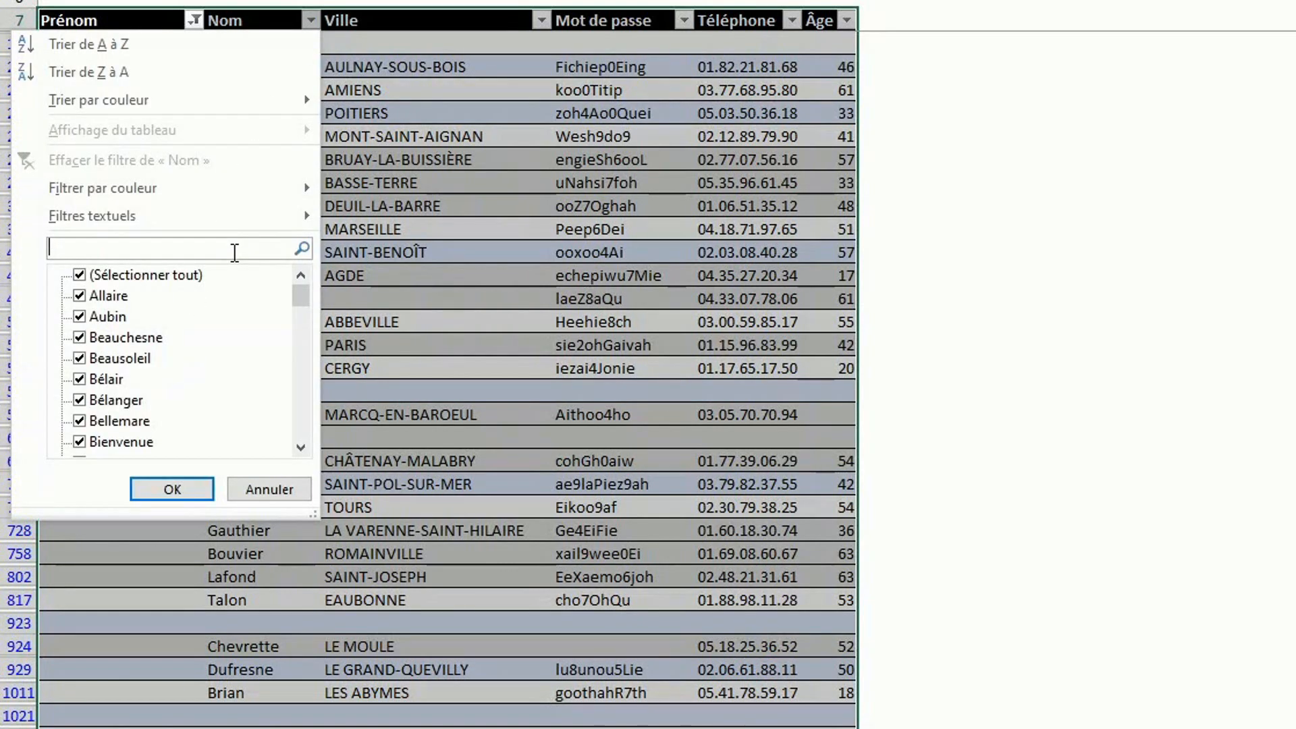
text(vide)
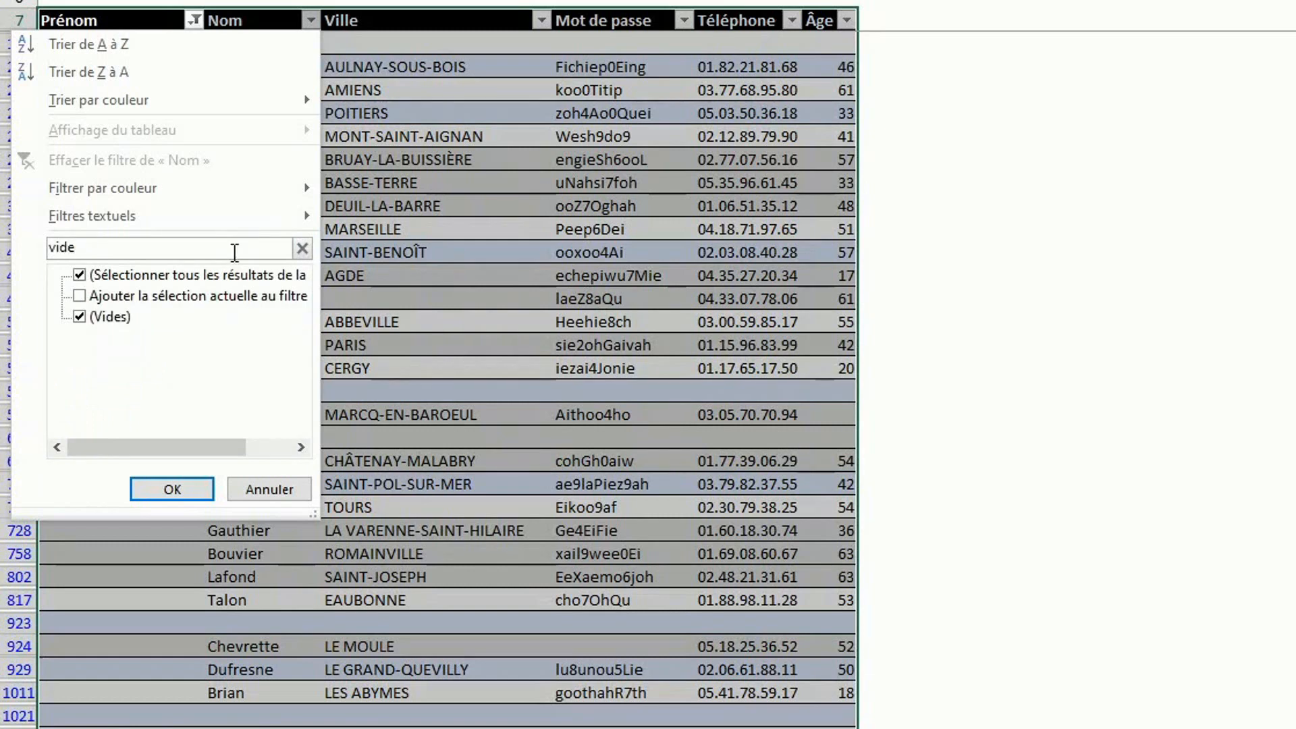
key(Return)
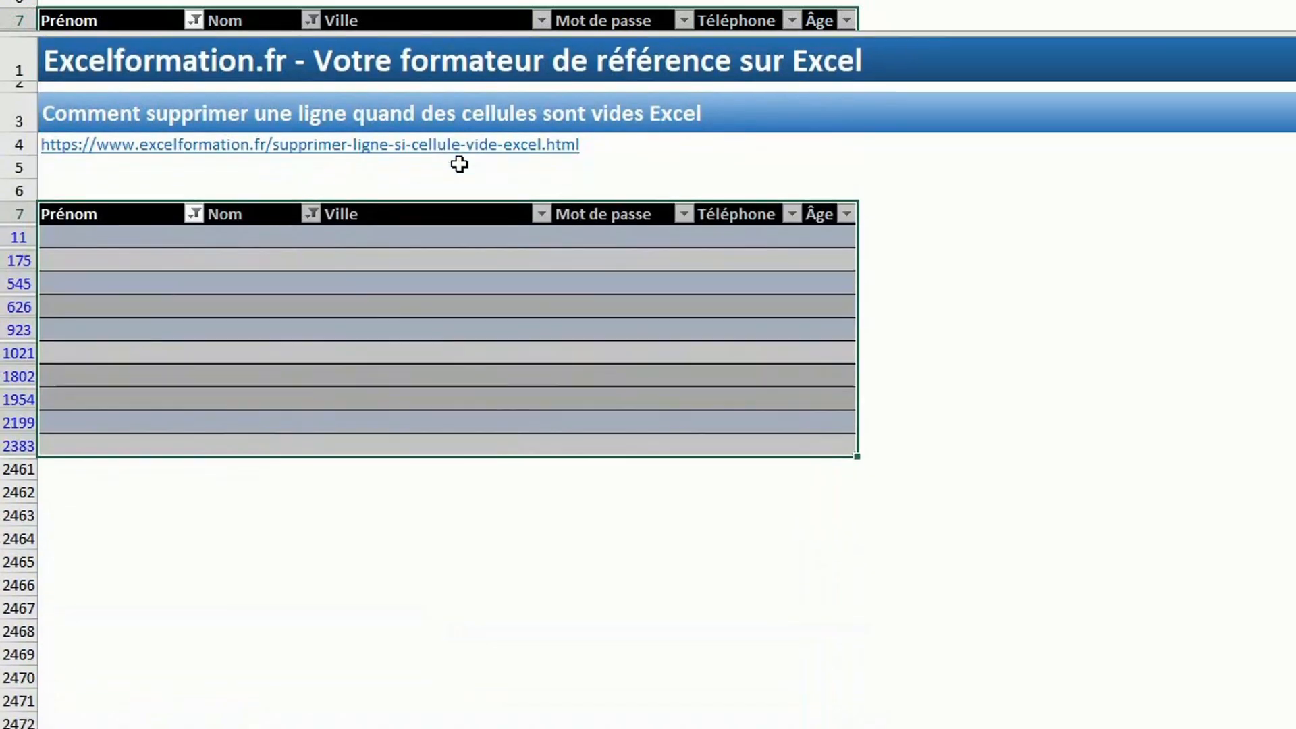
Step: Select all filtered blank rows from Prénom to Âge and try to delete them as entire rows
scroll(459, 164, down, 2)
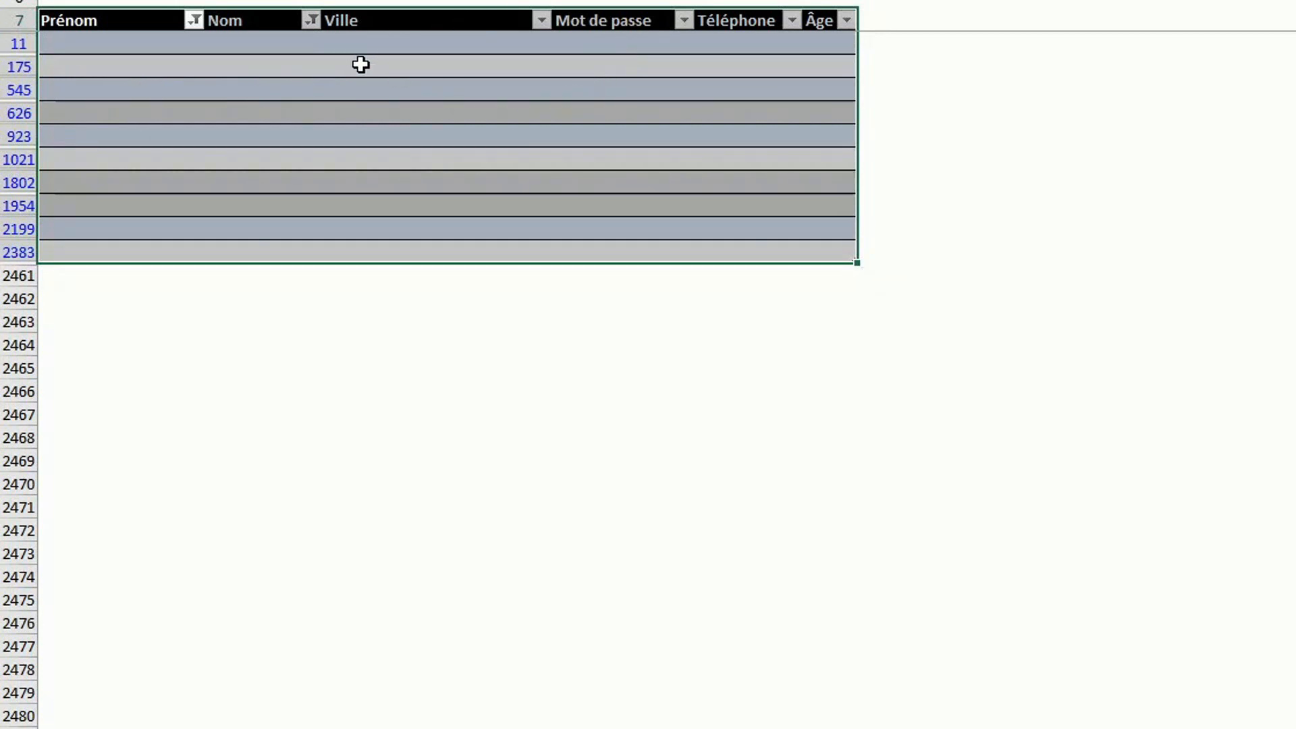
drag(141, 43, 822, 261)
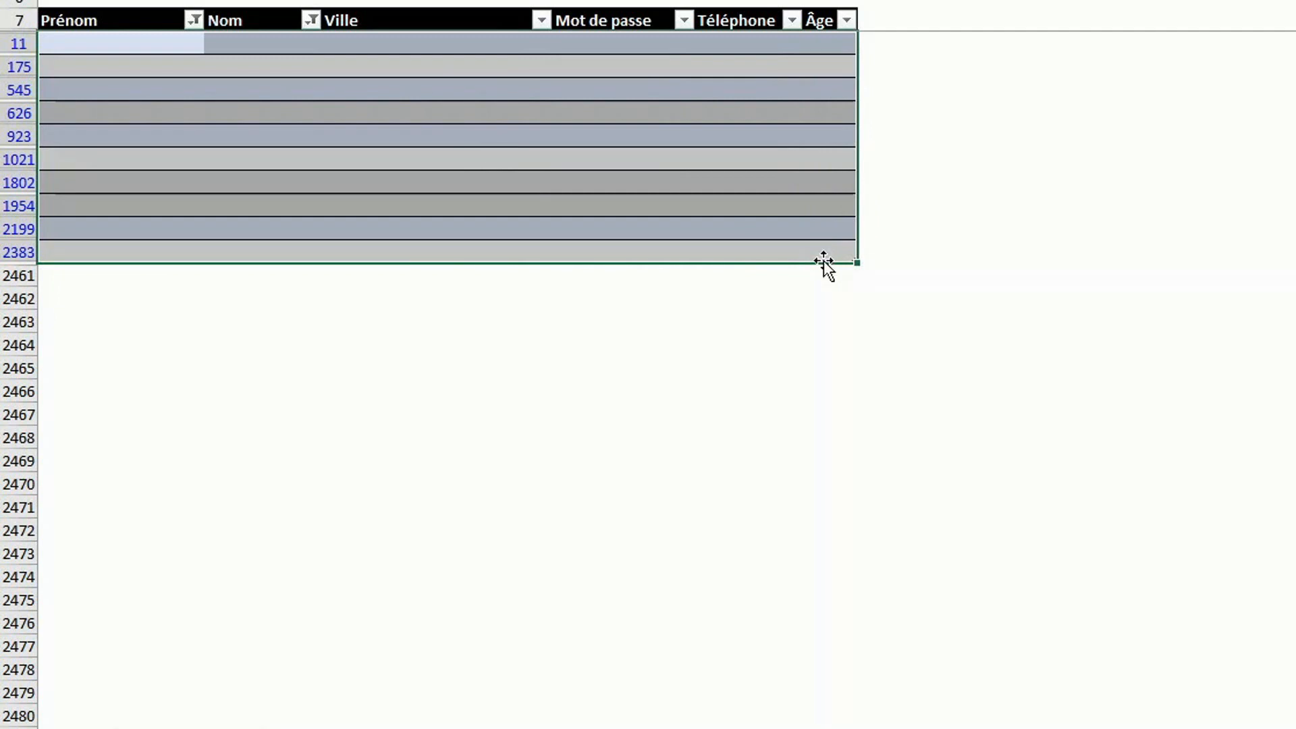
key(ctrl+minus)
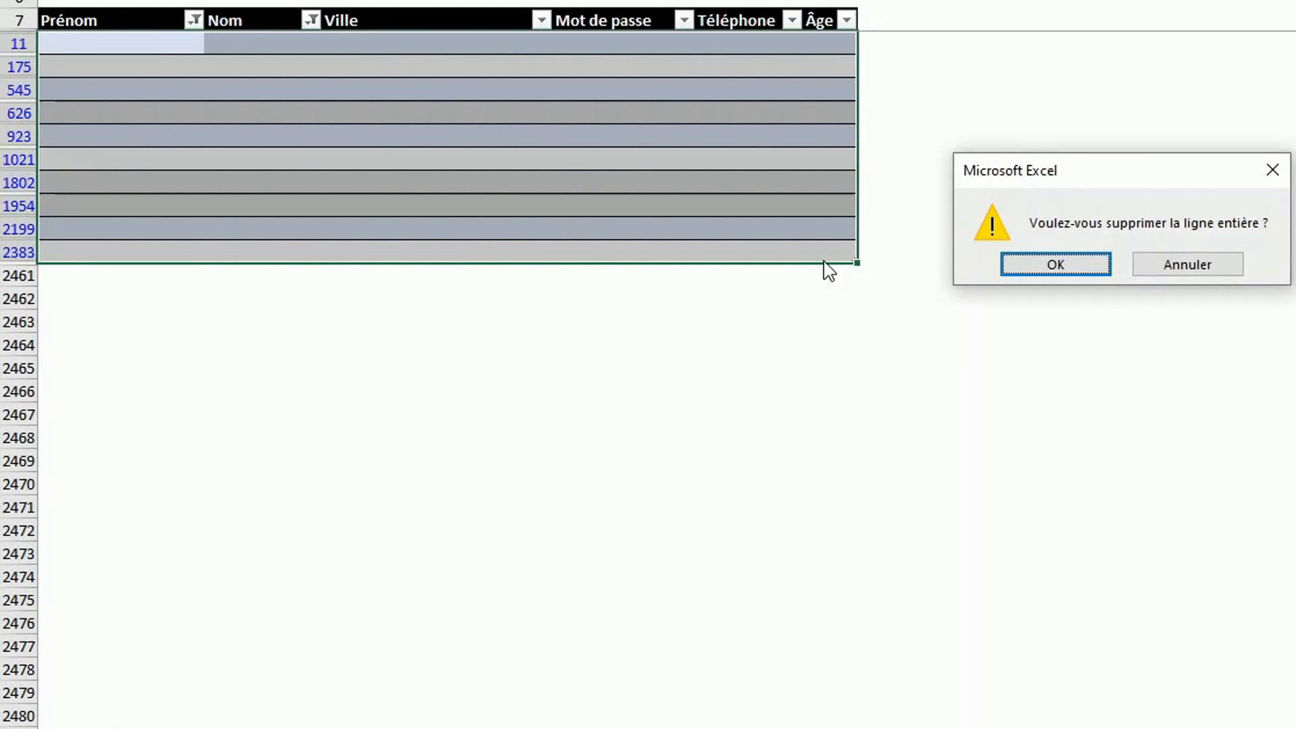
key(Escape)
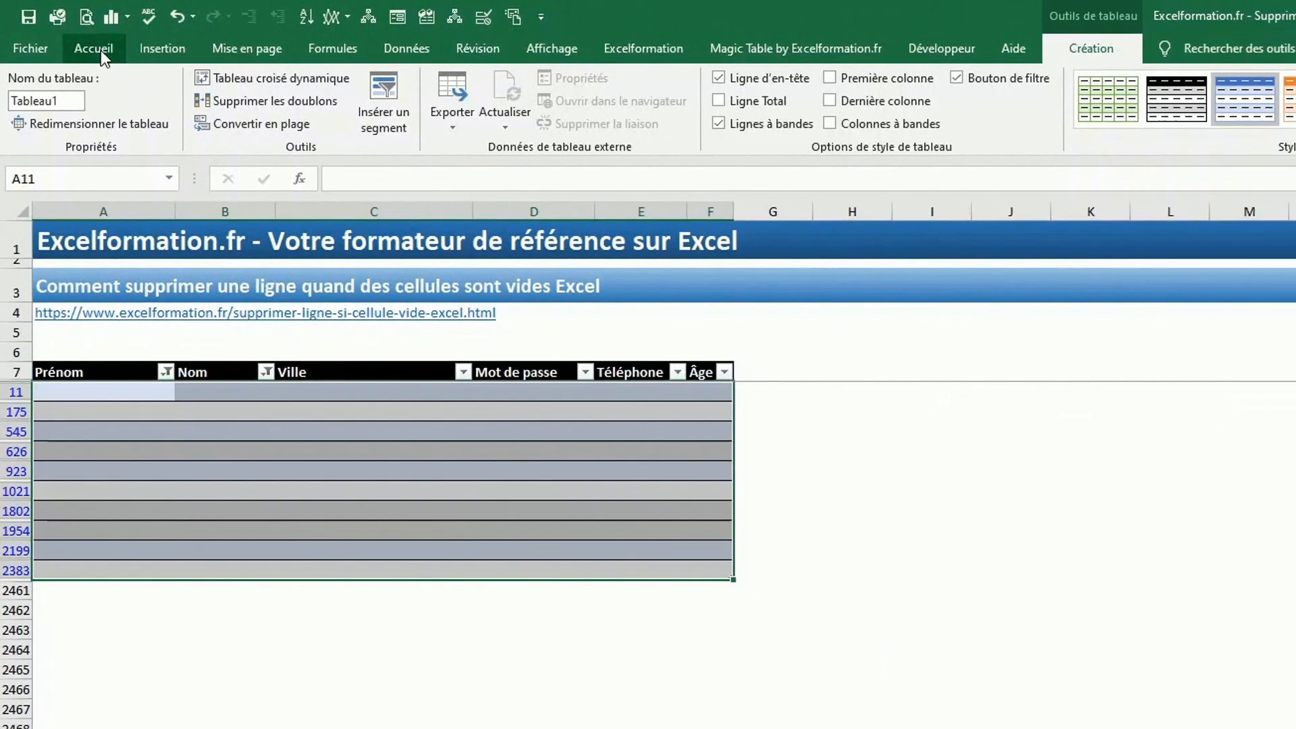
Step: Delete the selected blank rows as table rows instead of sheet rows
click(102, 57)
click(1084, 96)
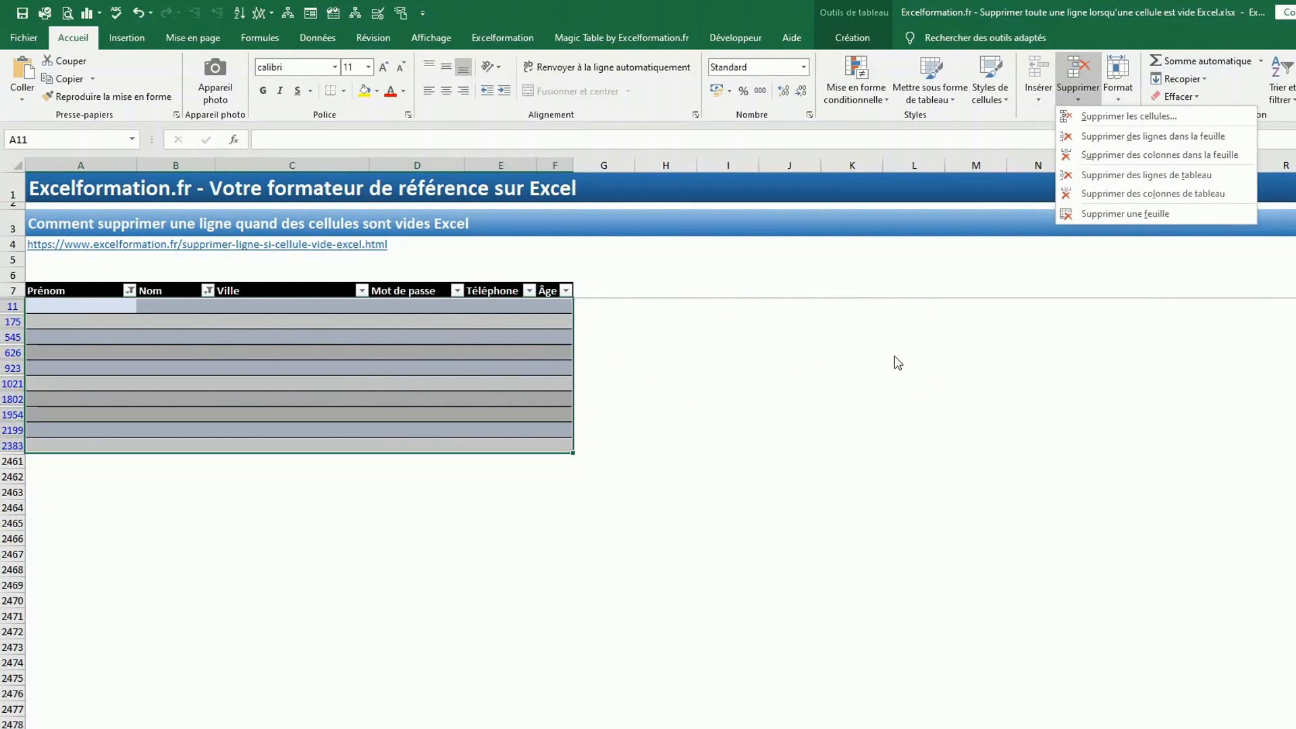
click(1159, 175)
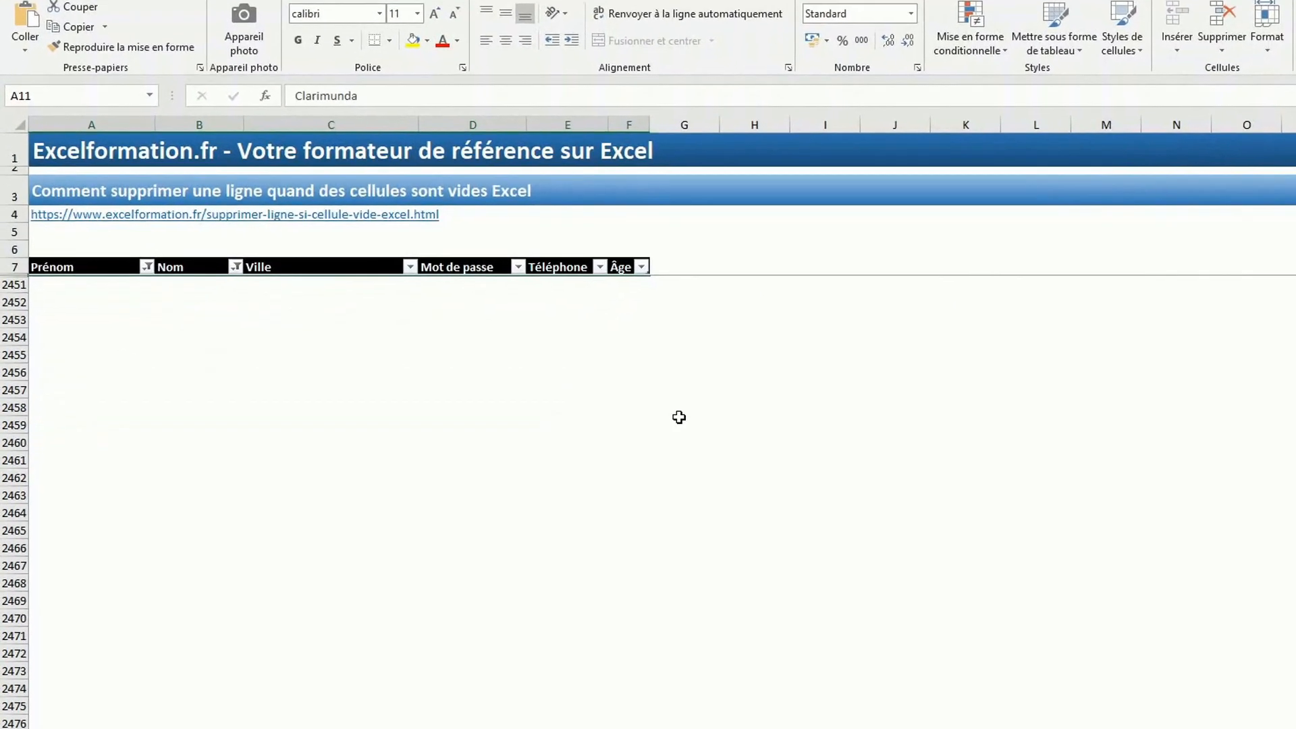
Step: Reselect all values in the Nom and Prénom filters to show the whole table, and deselect the row range
click(235, 266)
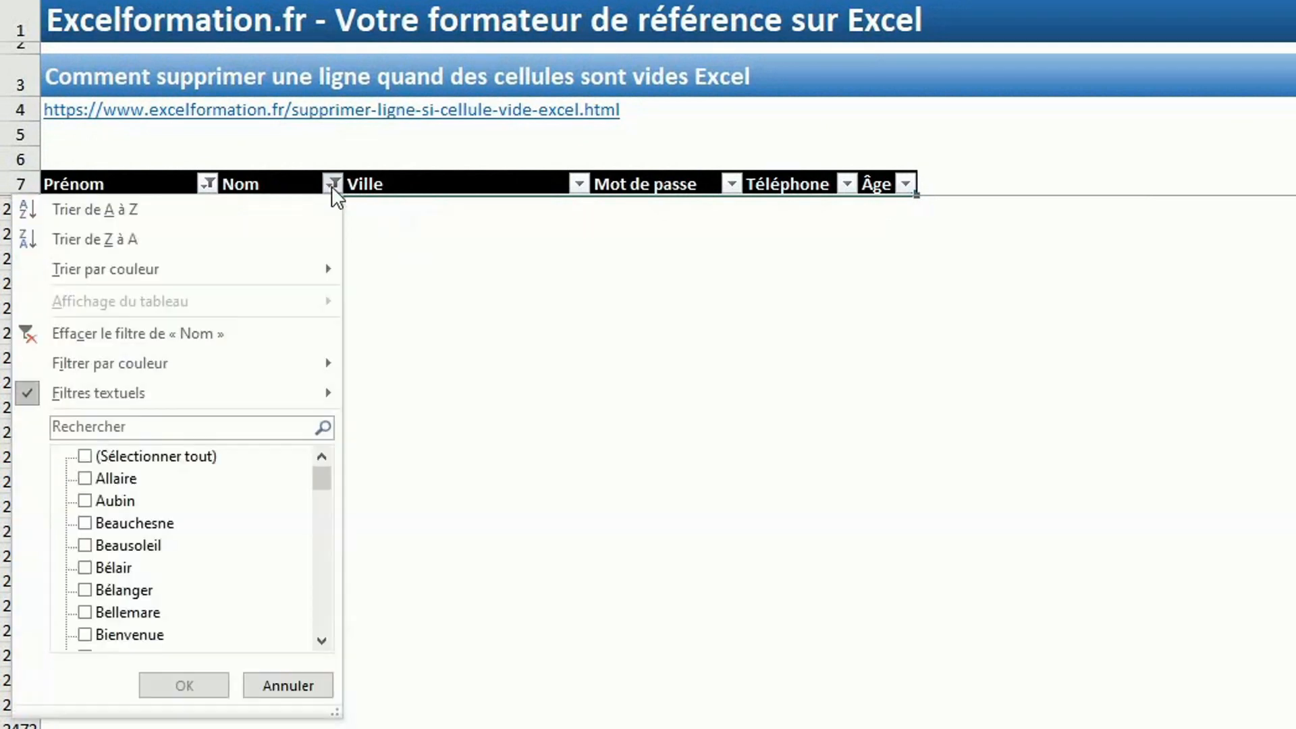
click(190, 457)
click(186, 685)
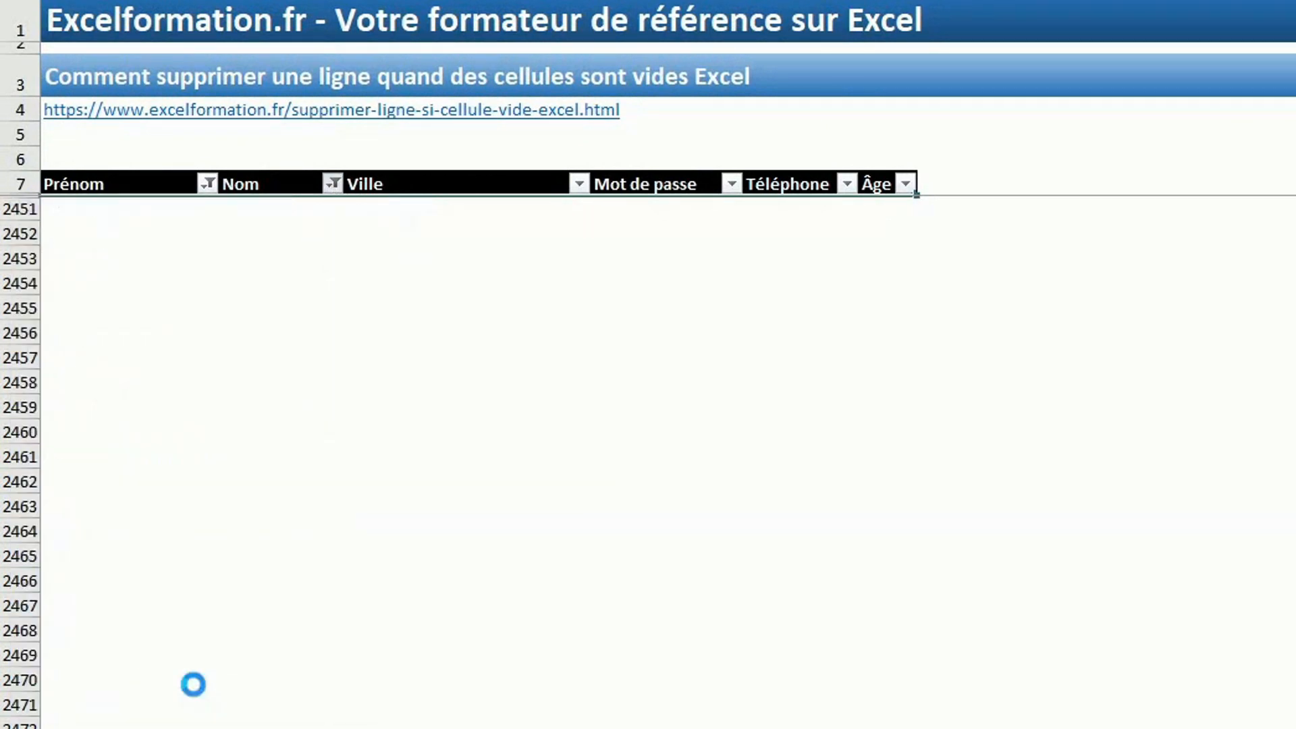
click(206, 185)
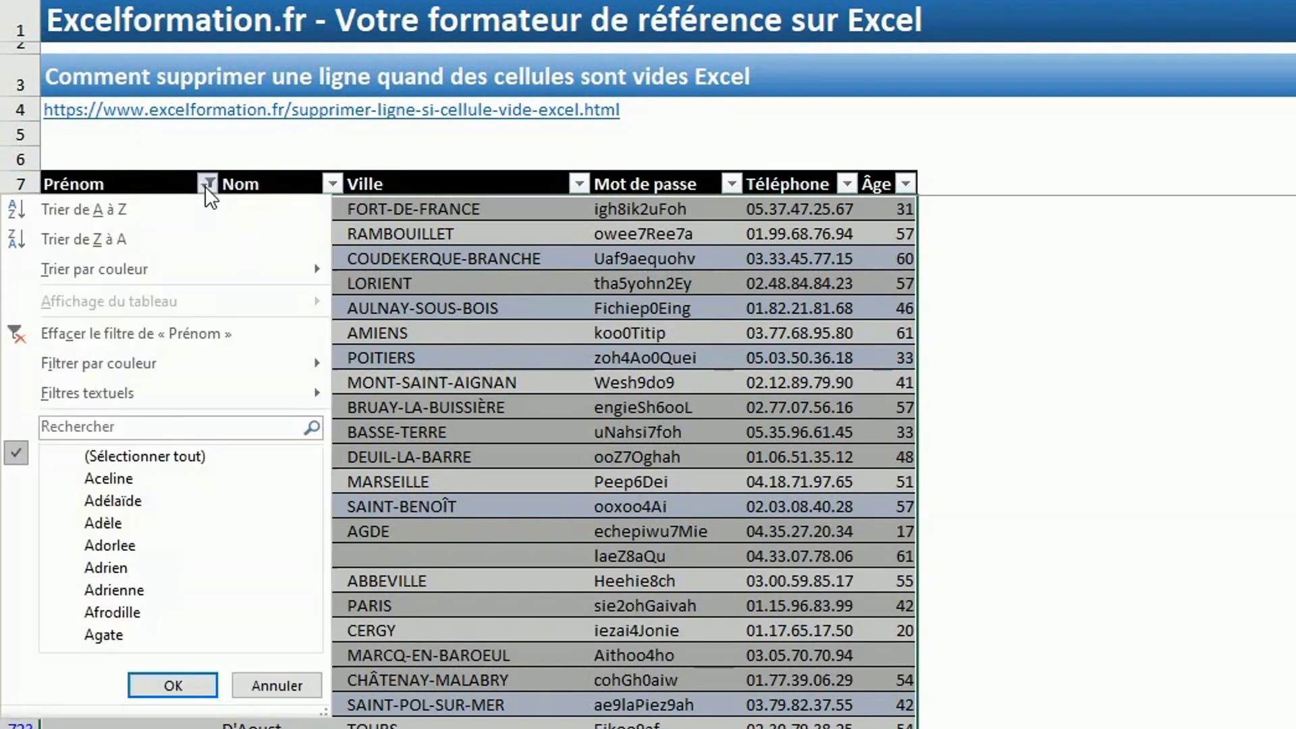
click(168, 455)
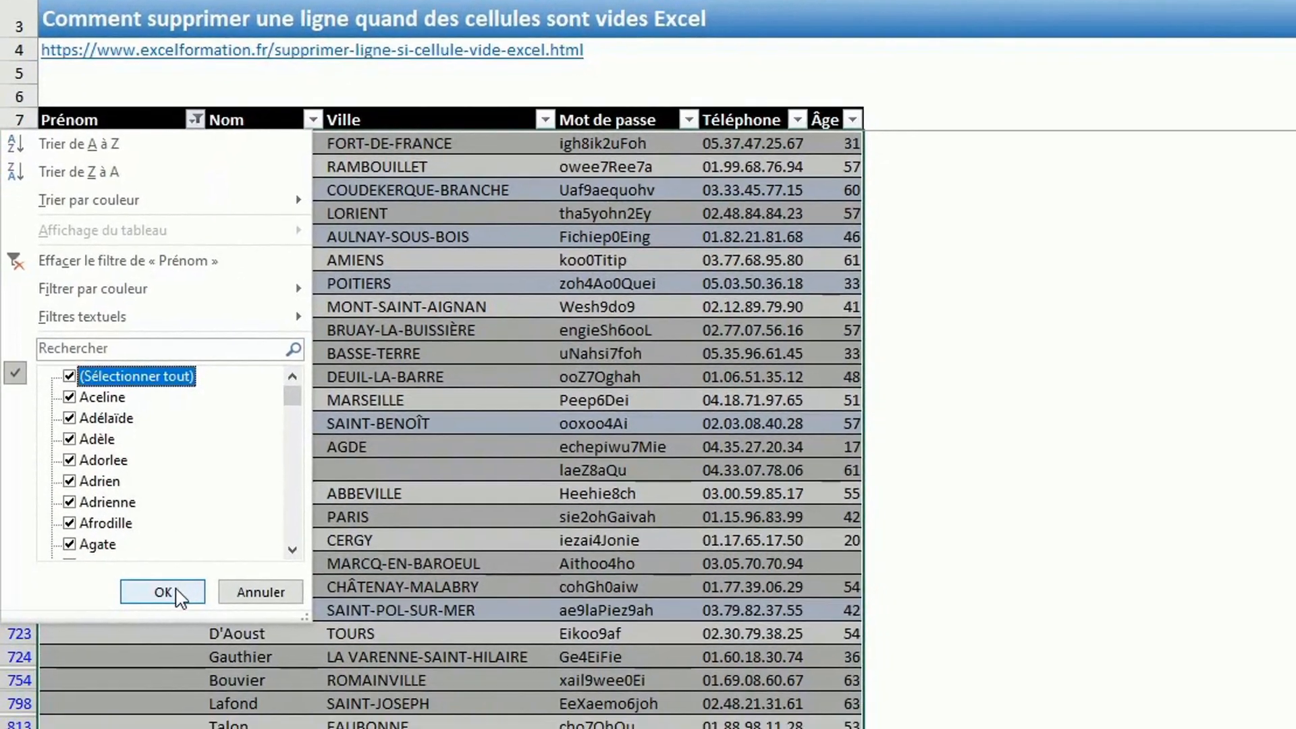
click(178, 592)
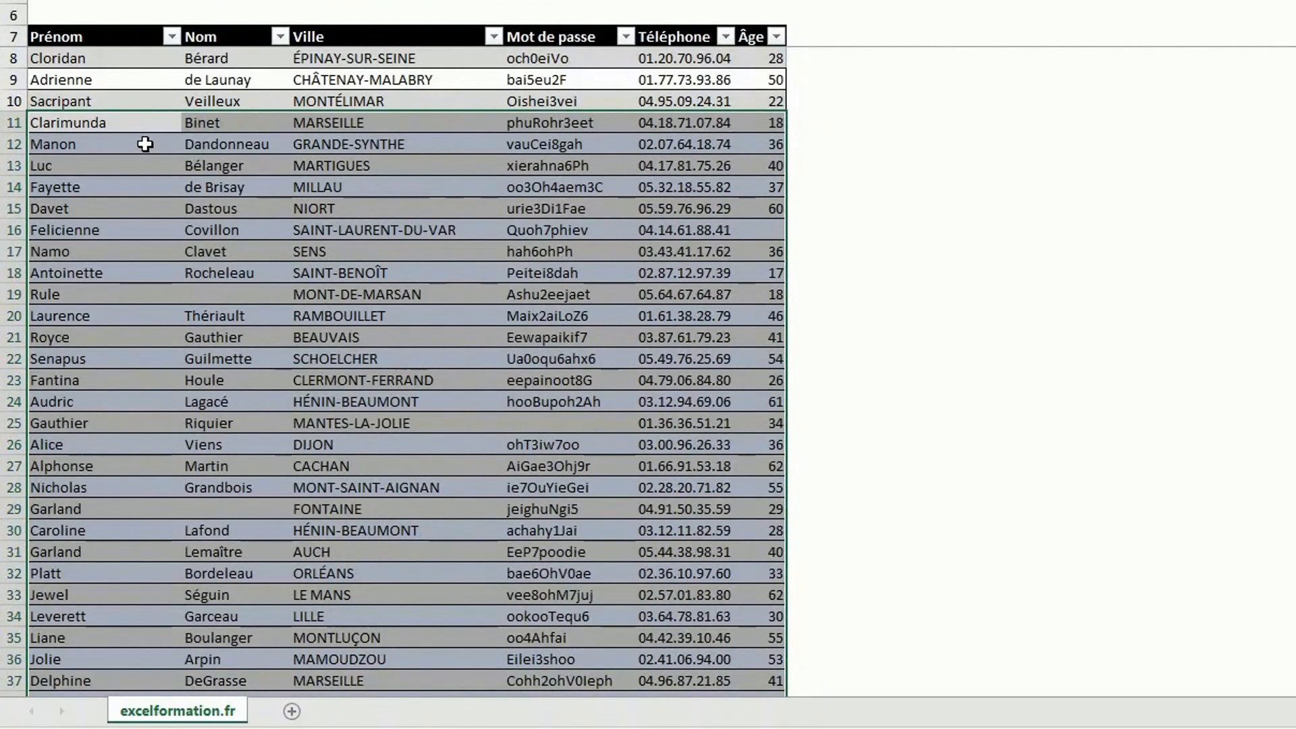
click(133, 195)
click(564, 418)
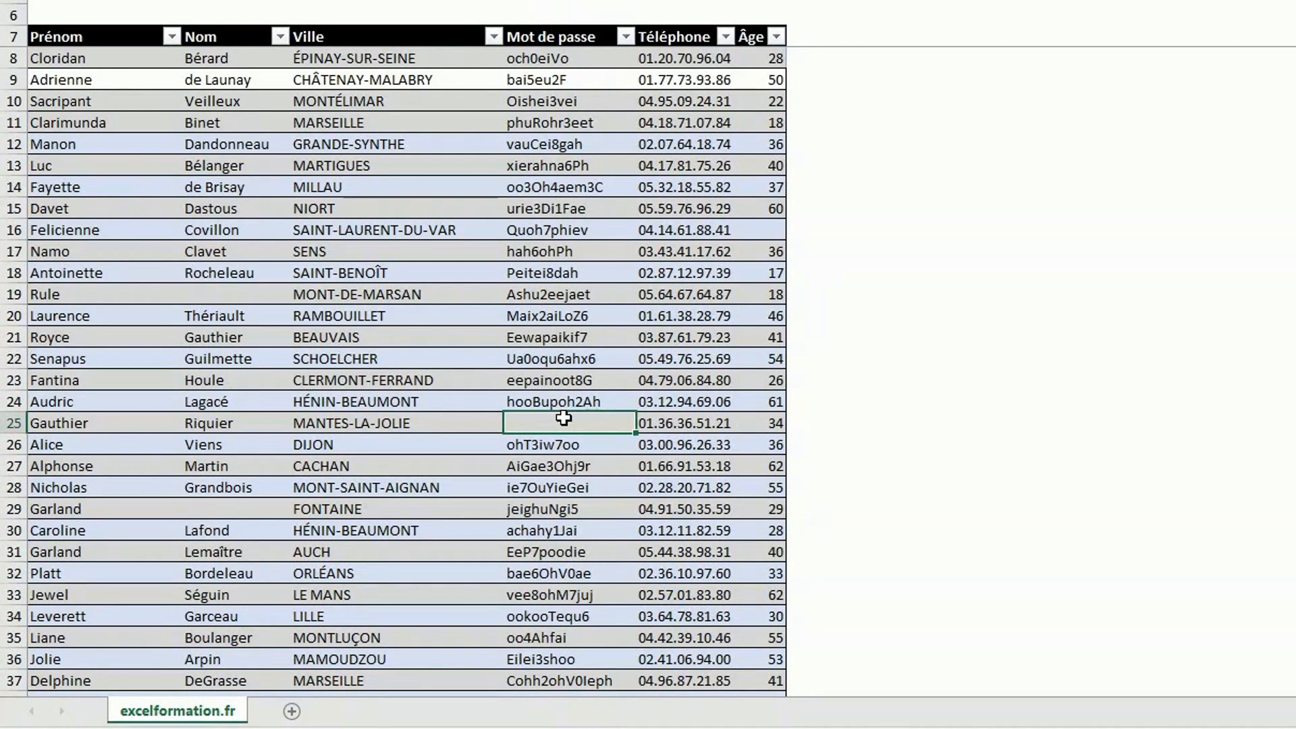